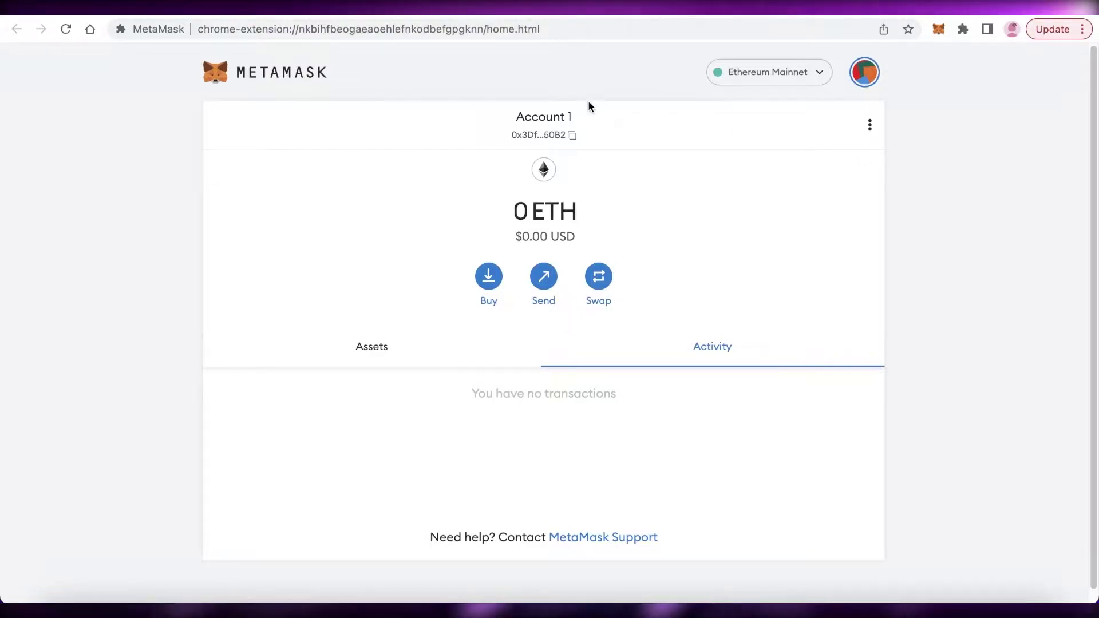
Start a send from the empty MetaMask wallet holding 0 ETH
{"action": "scroll", "coordinate": [611, 365], "scroll_direction": "down", "scroll_amount": 1}
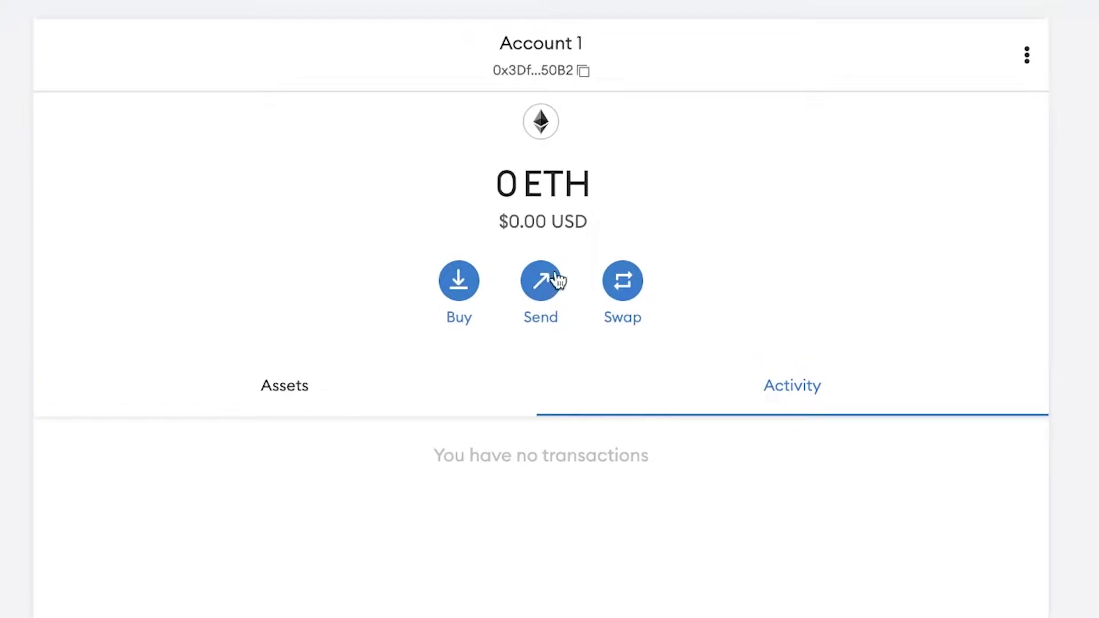
{"action": "left_click", "coordinate": [555, 278]}
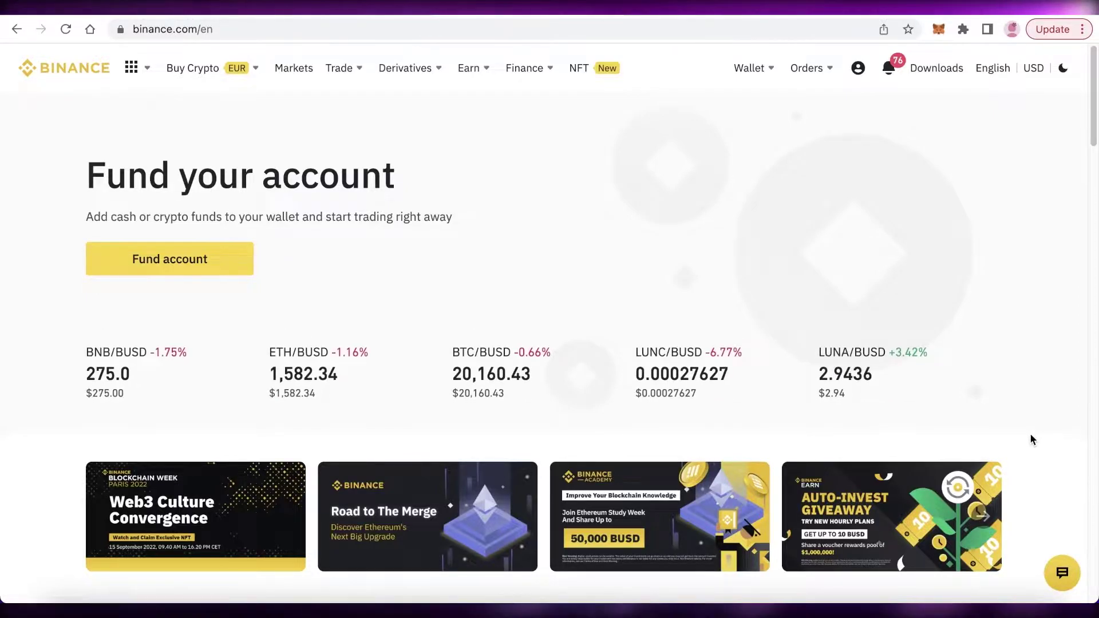
Open Wallet > Overview from Binance's top navigation to see the 0.00 BTC balance
{"action": "scroll", "coordinate": [759, 285], "scroll_direction": "down", "scroll_amount": 8}
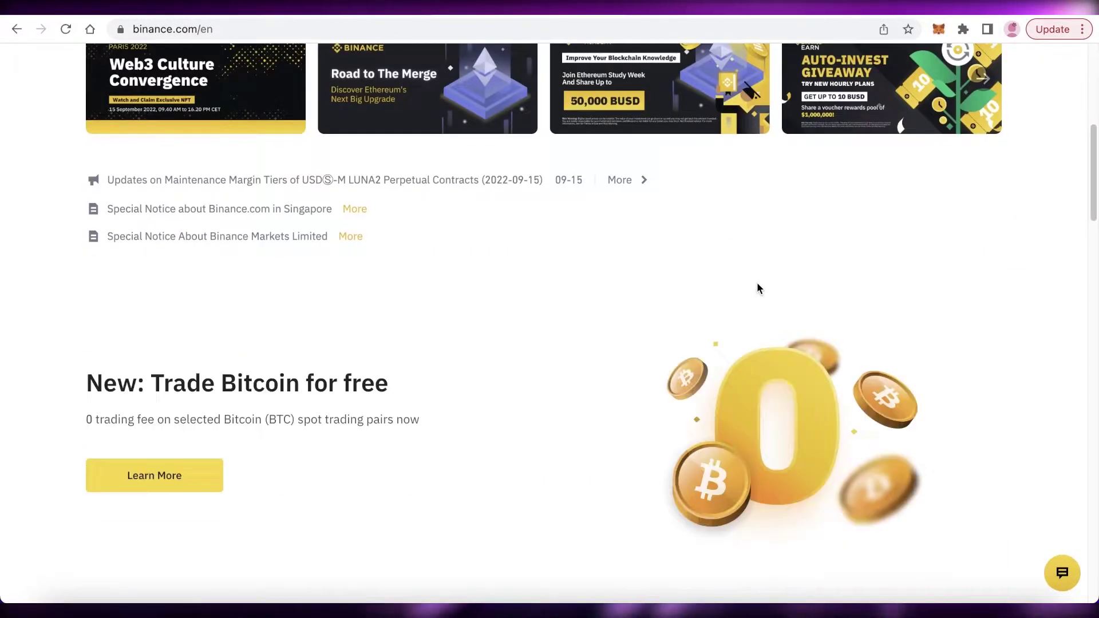
{"action": "scroll", "coordinate": [757, 283], "scroll_direction": "down", "scroll_amount": 3}
{"action": "scroll", "coordinate": [757, 283], "scroll_direction": "up", "scroll_amount": 11}
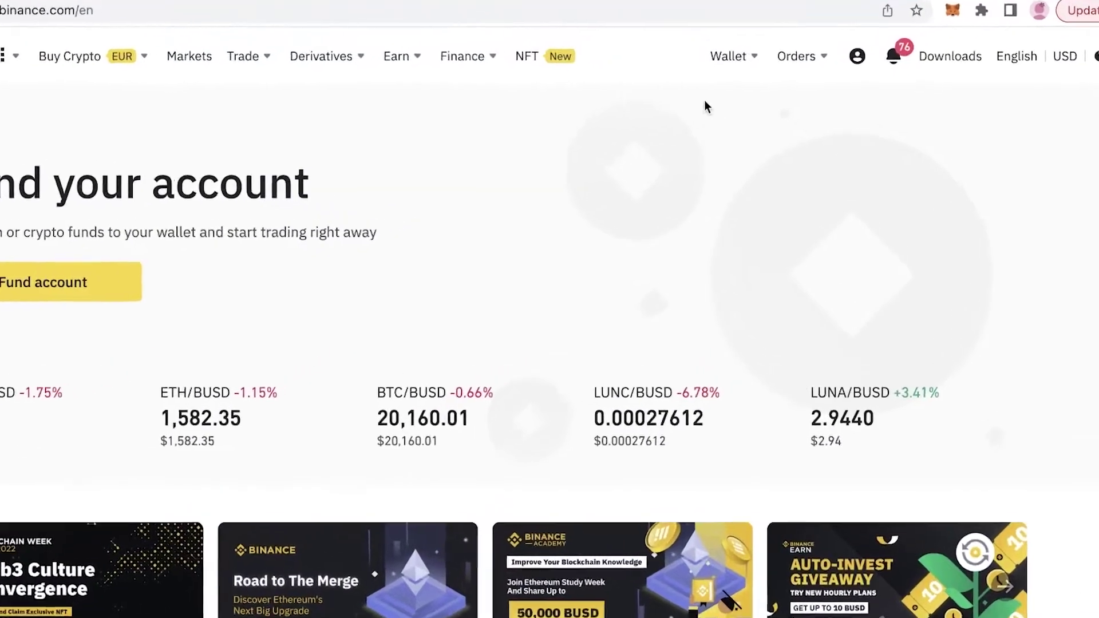
{"action": "mouse_move", "coordinate": [716, 55]}
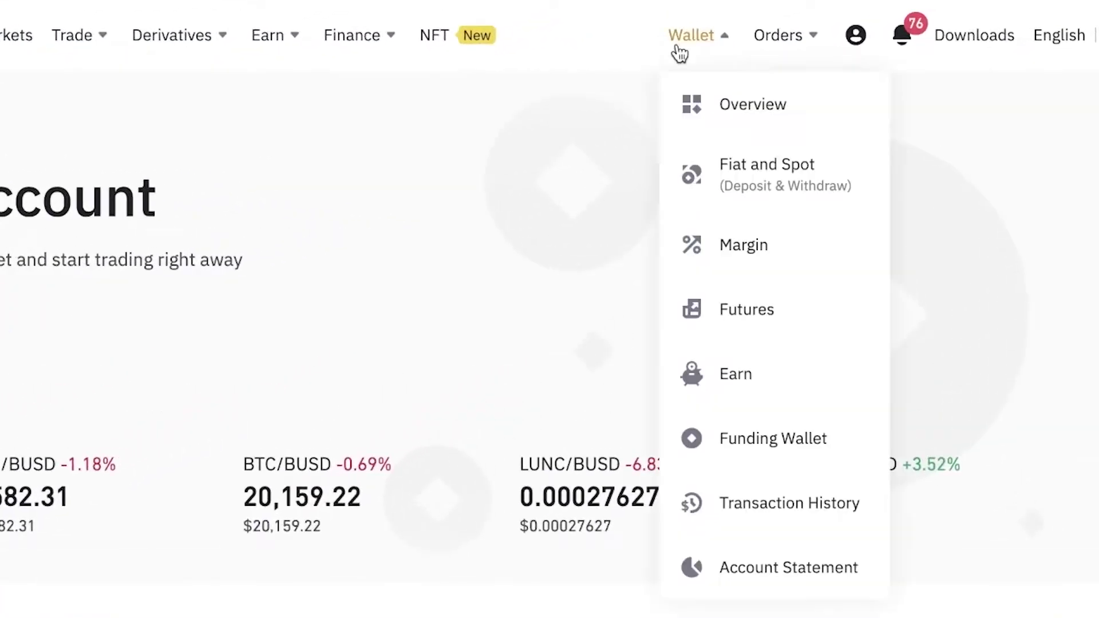
{"action": "left_click", "coordinate": [708, 105]}
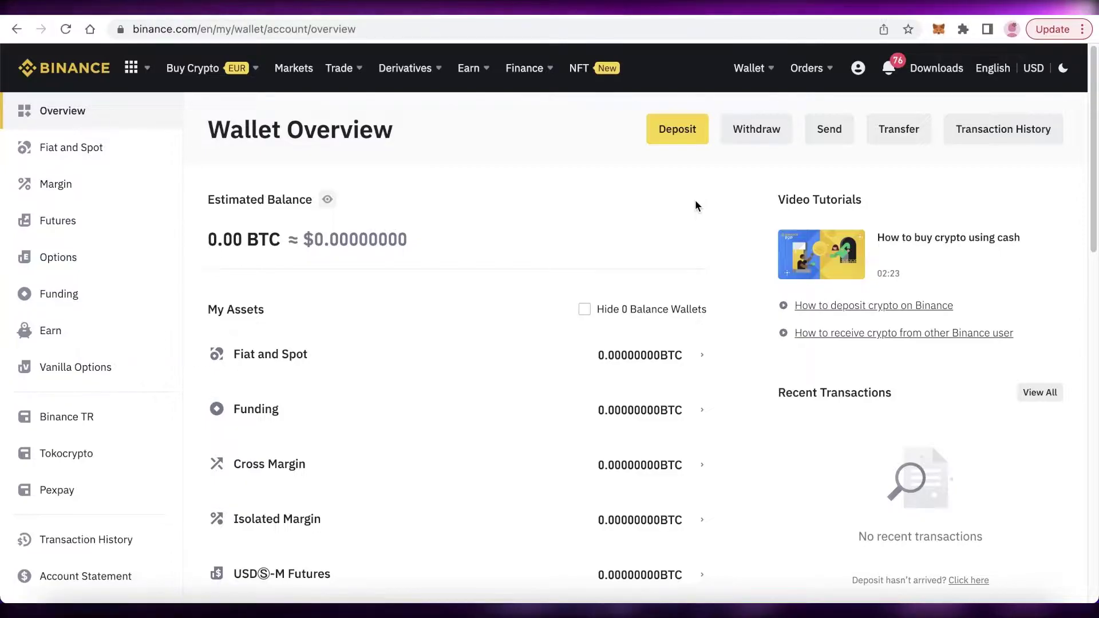
{"action": "scroll", "coordinate": [693, 221], "scroll_direction": "down", "scroll_amount": 5}
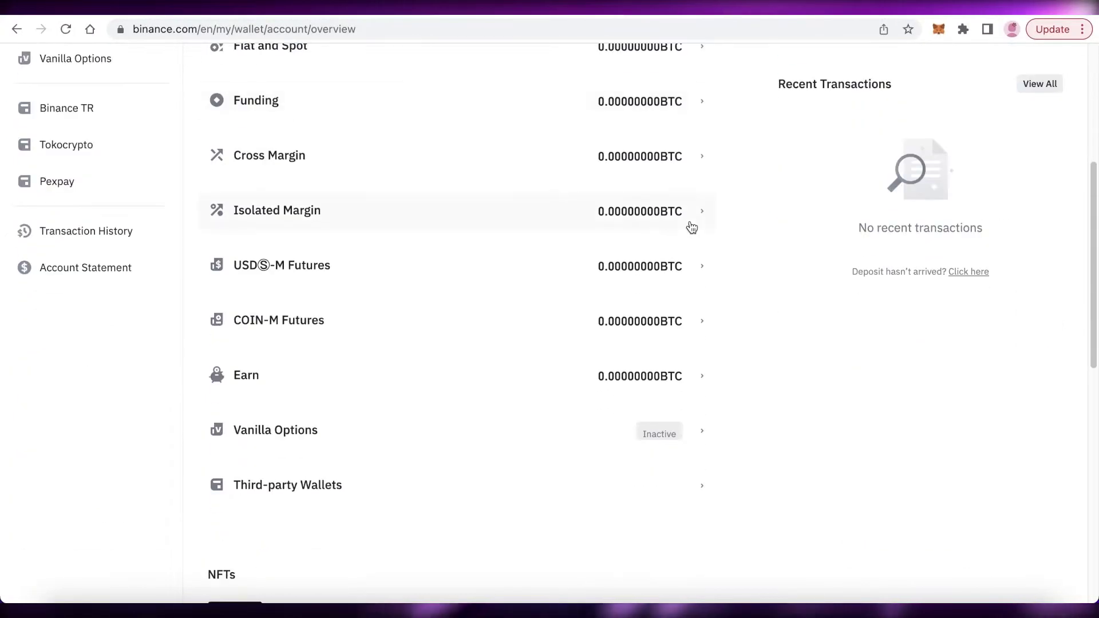
{"action": "scroll", "coordinate": [667, 240], "scroll_direction": "up", "scroll_amount": 5}
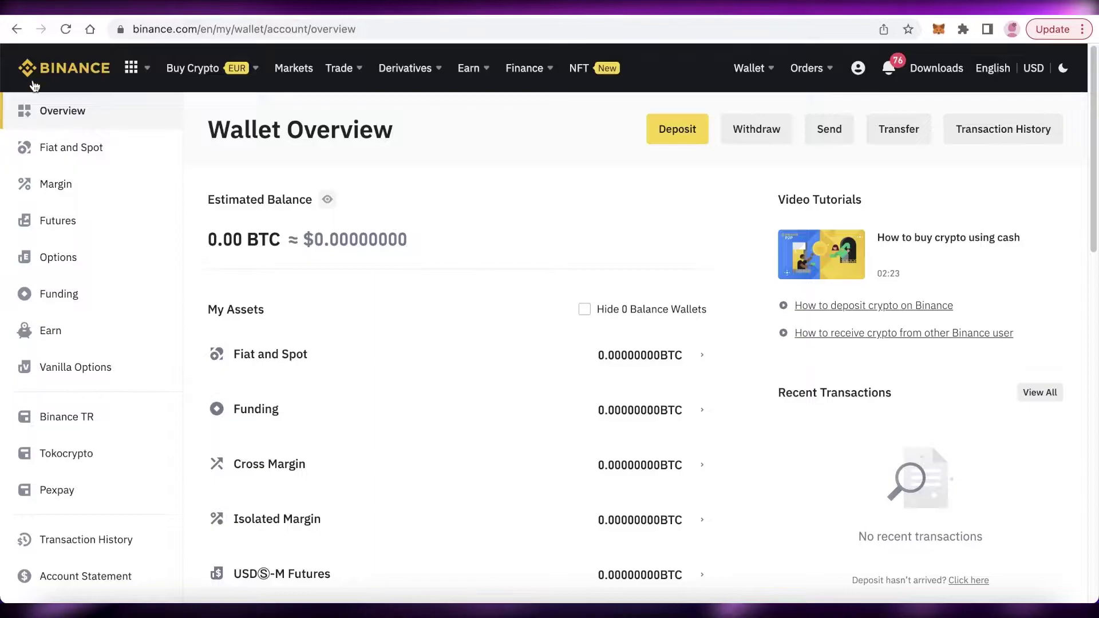
{"action": "mouse_move", "coordinate": [745, 76]}
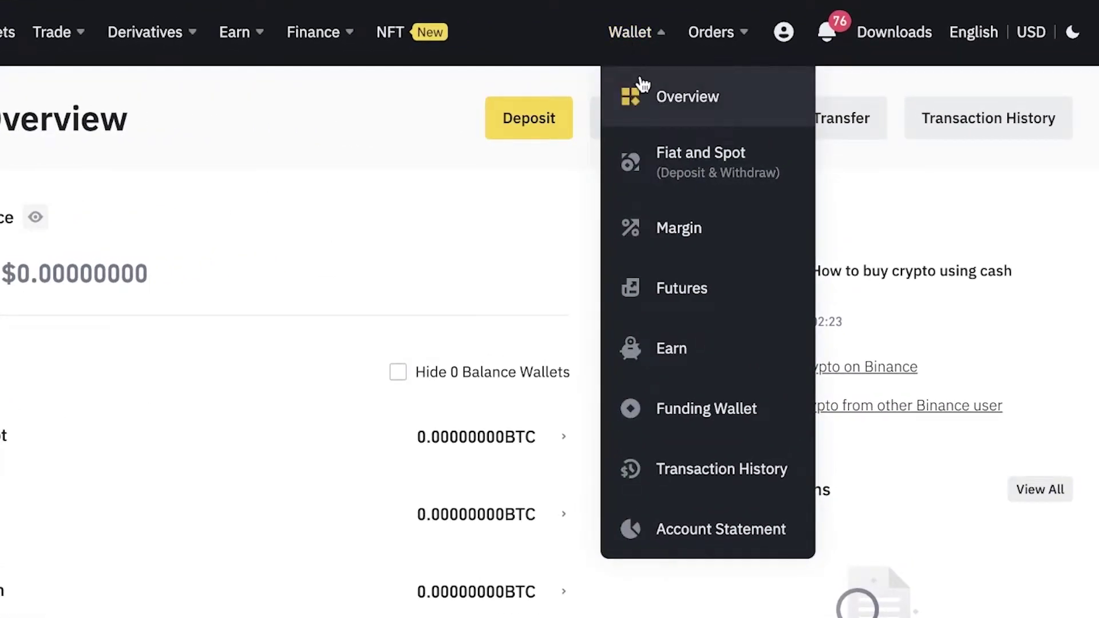
{"action": "left_click", "coordinate": [642, 86]}
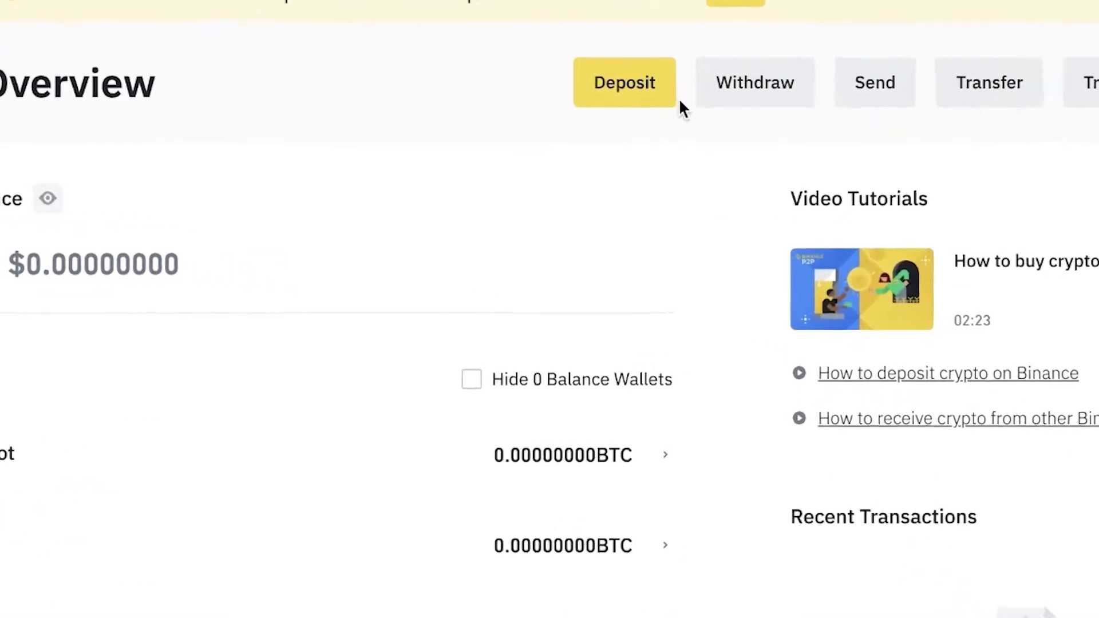
Open Deposit > Crypto Deposit and select BTC as the coin
{"action": "left_click", "coordinate": [644, 83]}
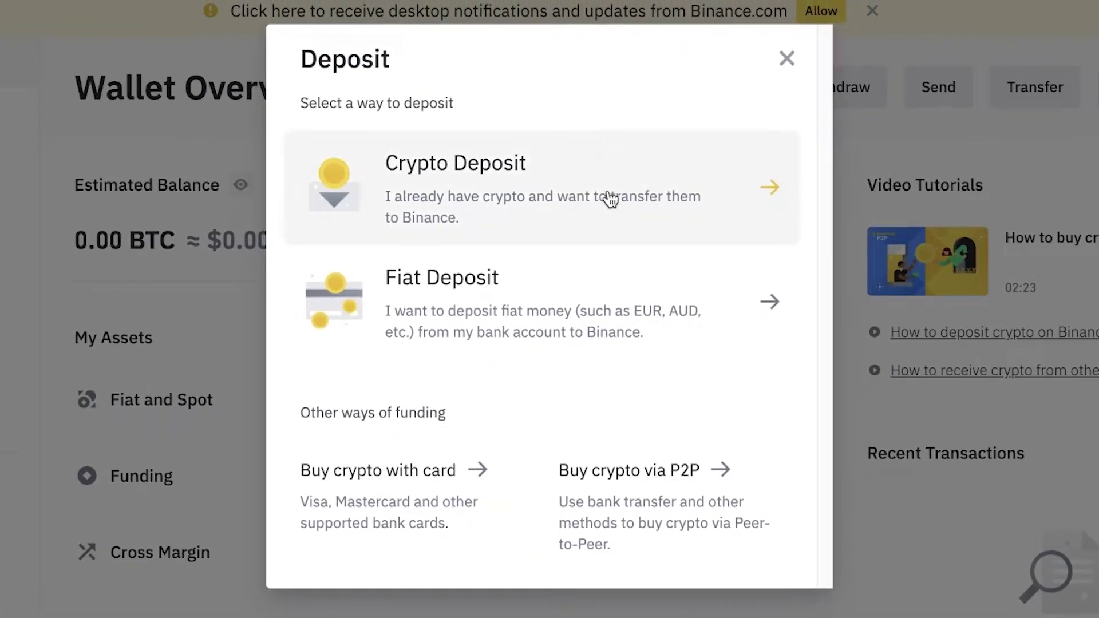
{"action": "left_click", "coordinate": [438, 192]}
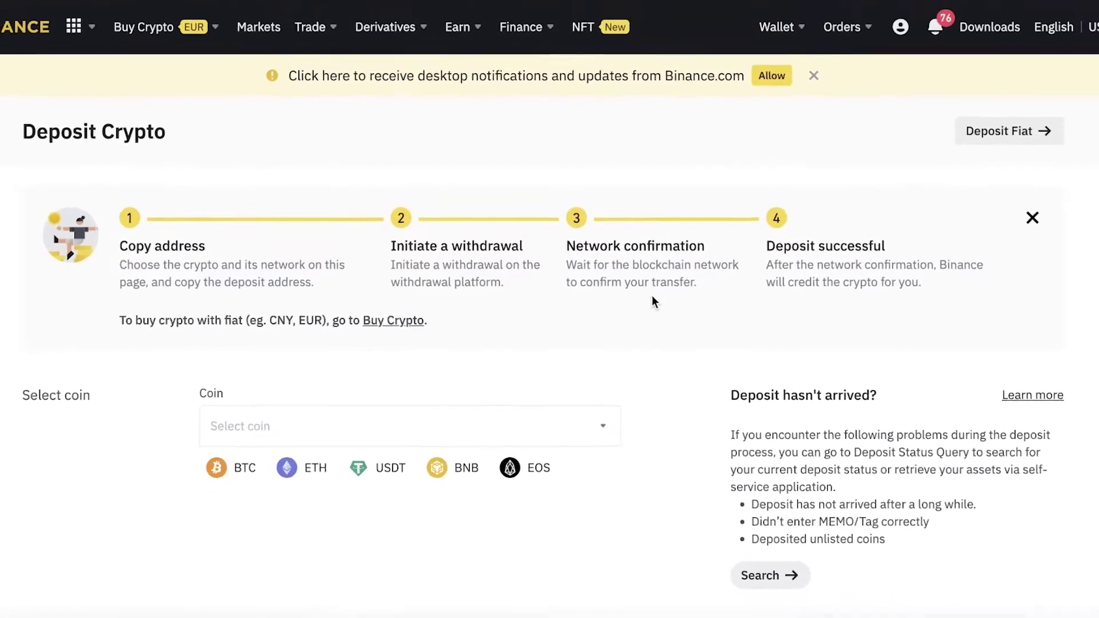
{"action": "left_click", "coordinate": [549, 432]}
{"action": "left_click", "coordinate": [542, 439]}
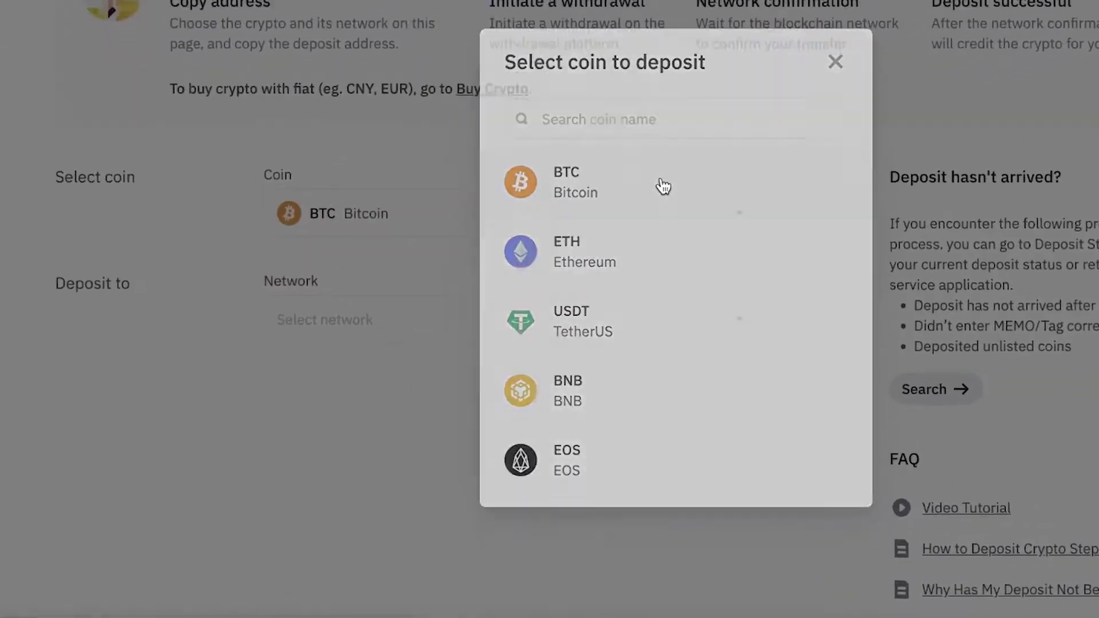
Choose the BTC Bitcoin network and generate the deposit address
{"action": "scroll", "coordinate": [661, 2], "scroll_direction": "down", "scroll_amount": 3}
{"action": "left_click", "coordinate": [549, 320]}
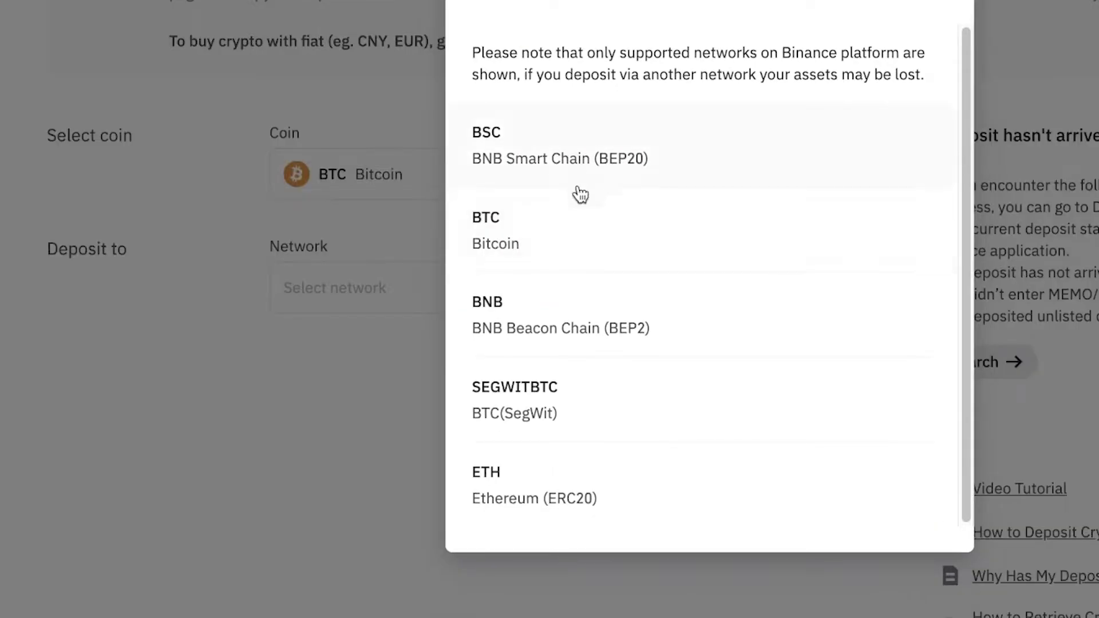
{"action": "left_click", "coordinate": [583, 217]}
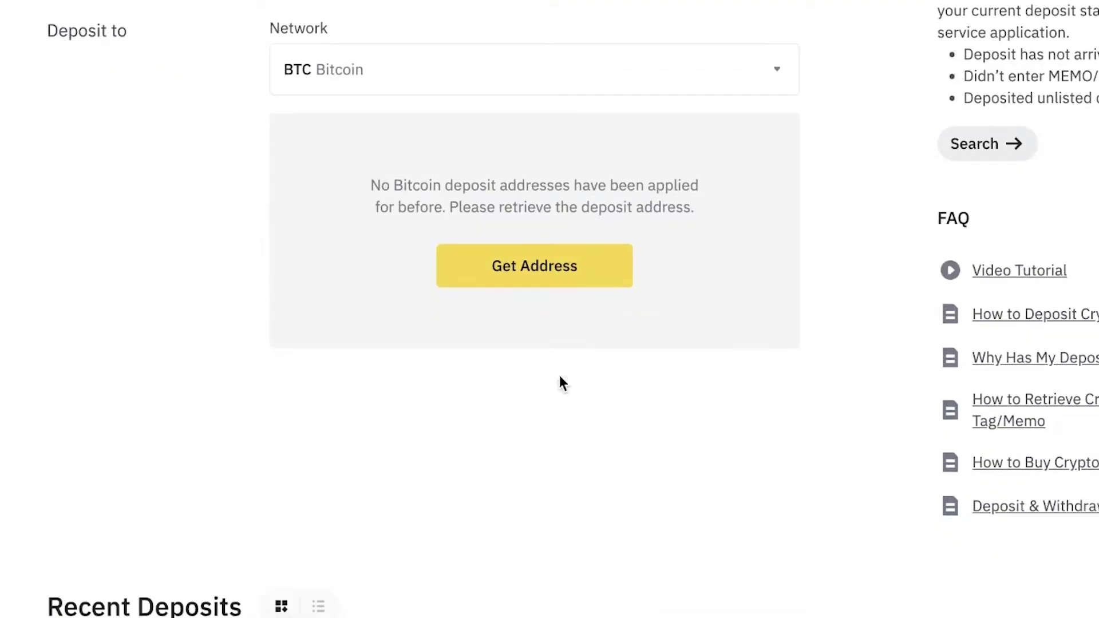
{"action": "left_click", "coordinate": [574, 269]}
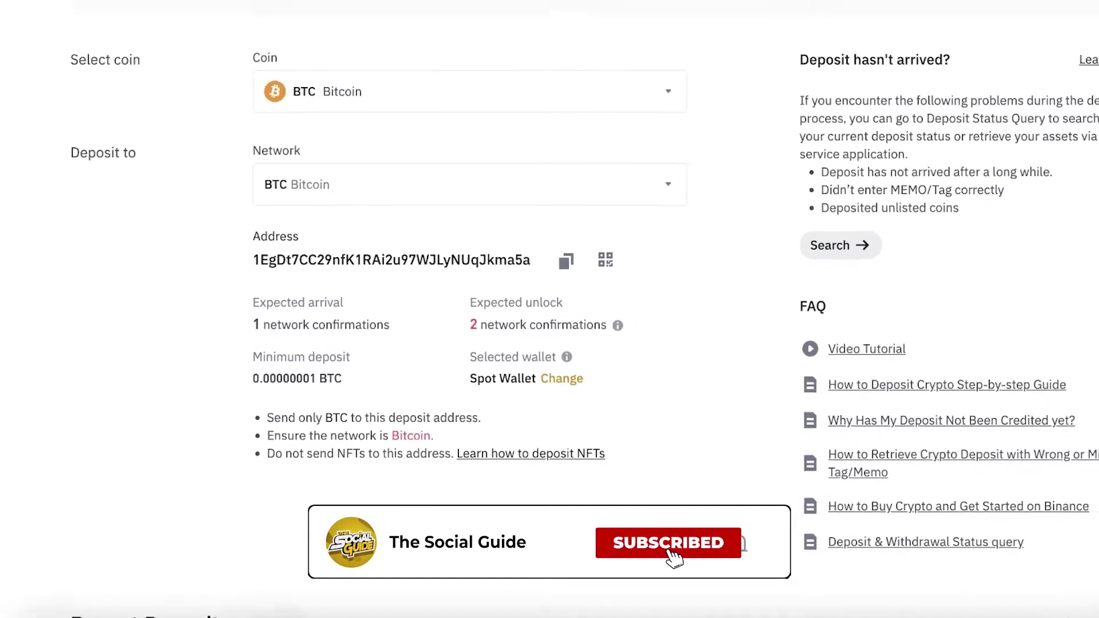
Switch the deposit coin from BTC to ETH
{"action": "left_click", "coordinate": [938, 28]}
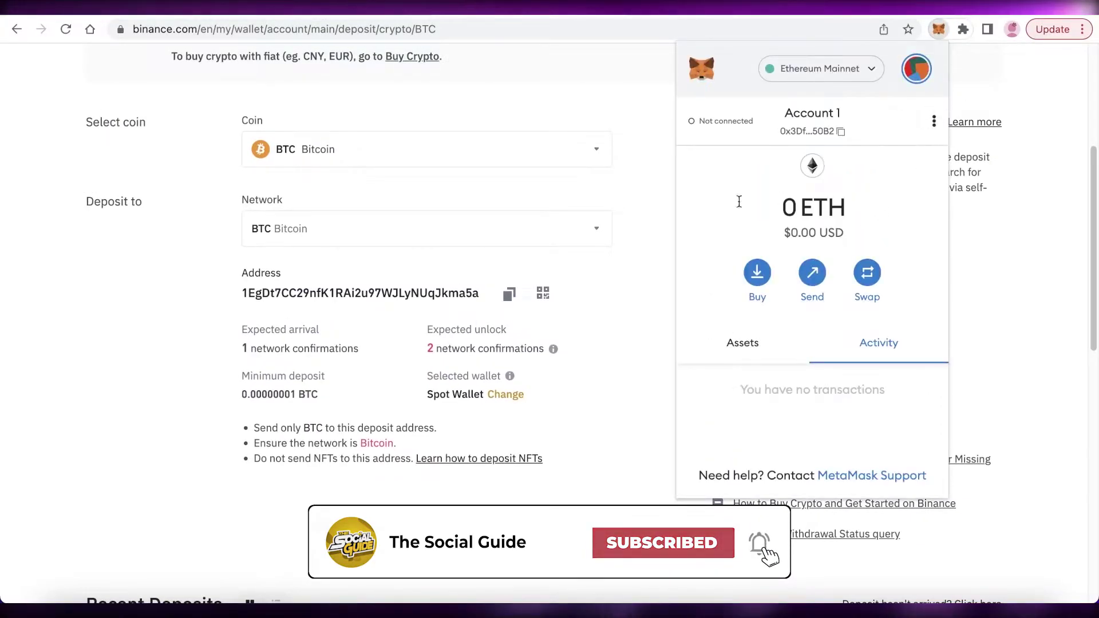
{"action": "left_click", "coordinate": [548, 163]}
{"action": "left_click", "coordinate": [503, 165]}
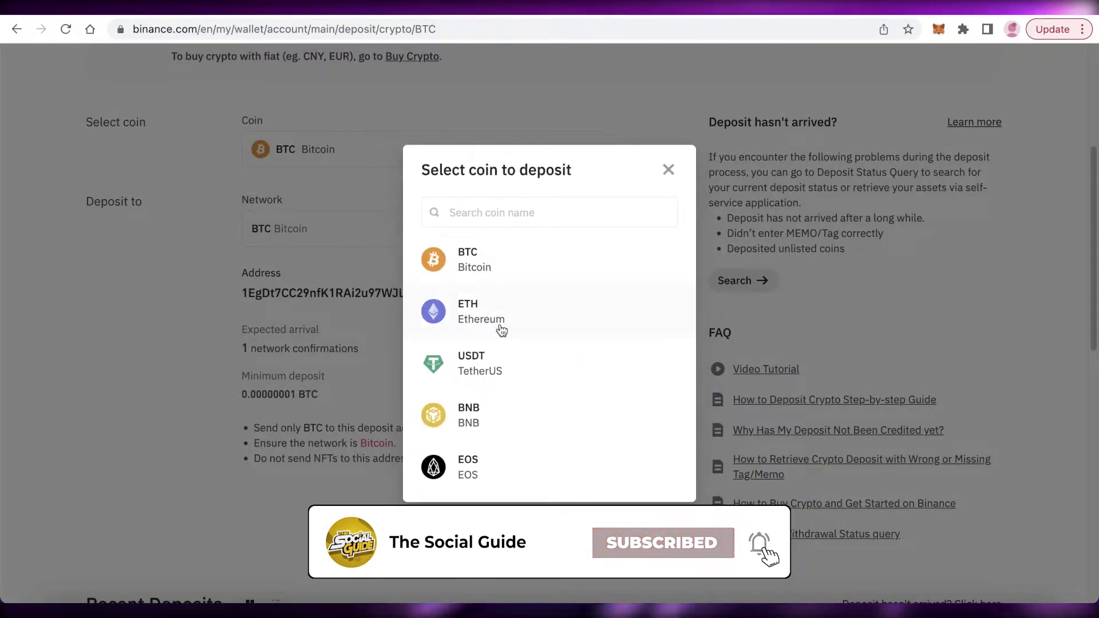
{"action": "left_click", "coordinate": [434, 325]}
Set the network to ETH Ethereum (ERC20) and copy the ETH deposit address
{"action": "left_click", "coordinate": [939, 29]}
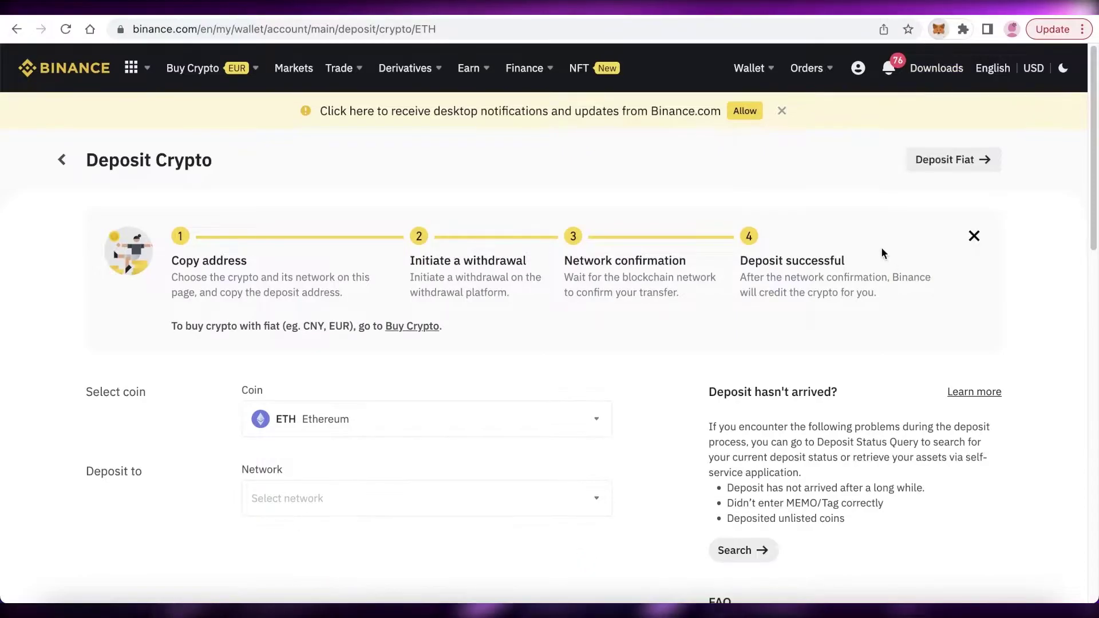
{"action": "left_click", "coordinate": [510, 490]}
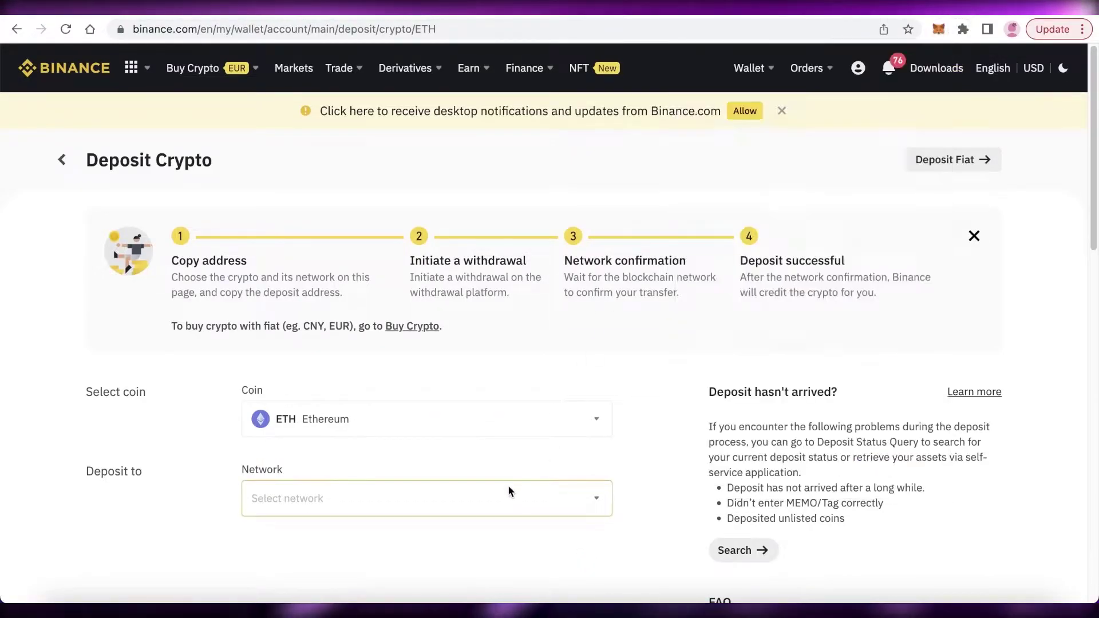
{"action": "left_click", "coordinate": [510, 490]}
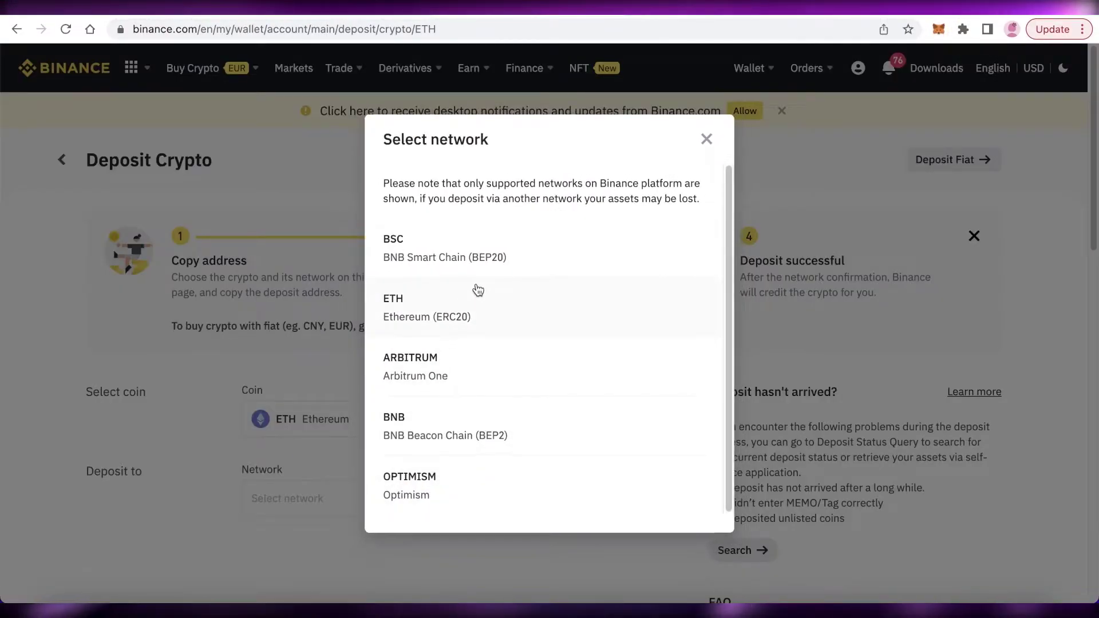
{"action": "left_click", "coordinate": [706, 139]}
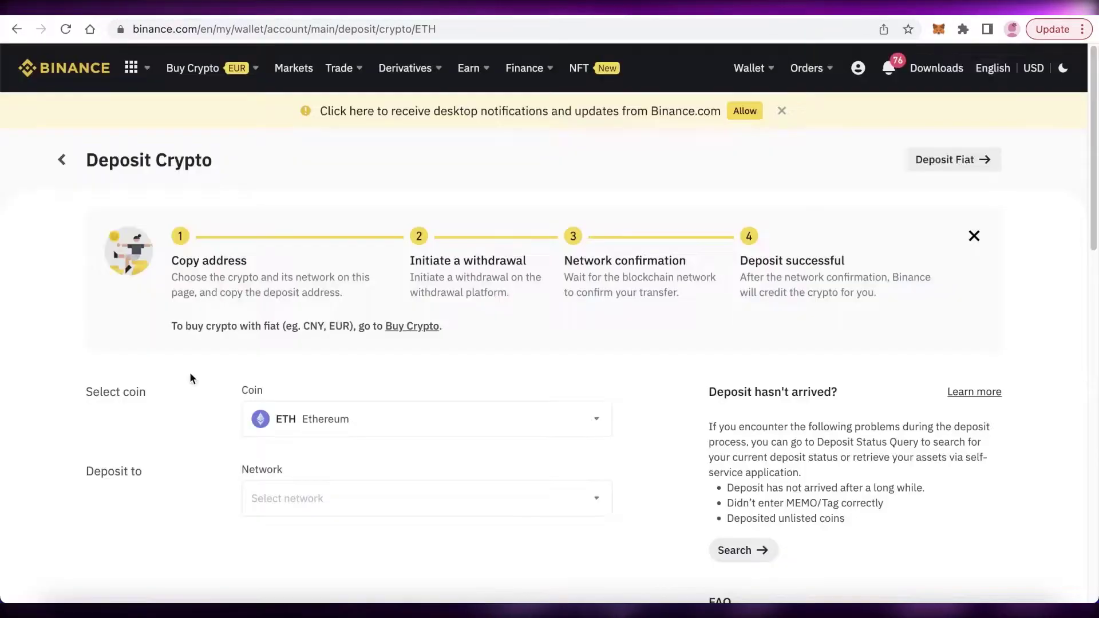
{"action": "scroll", "coordinate": [192, 378], "scroll_direction": "down", "scroll_amount": 3}
{"action": "left_click", "coordinate": [361, 342]}
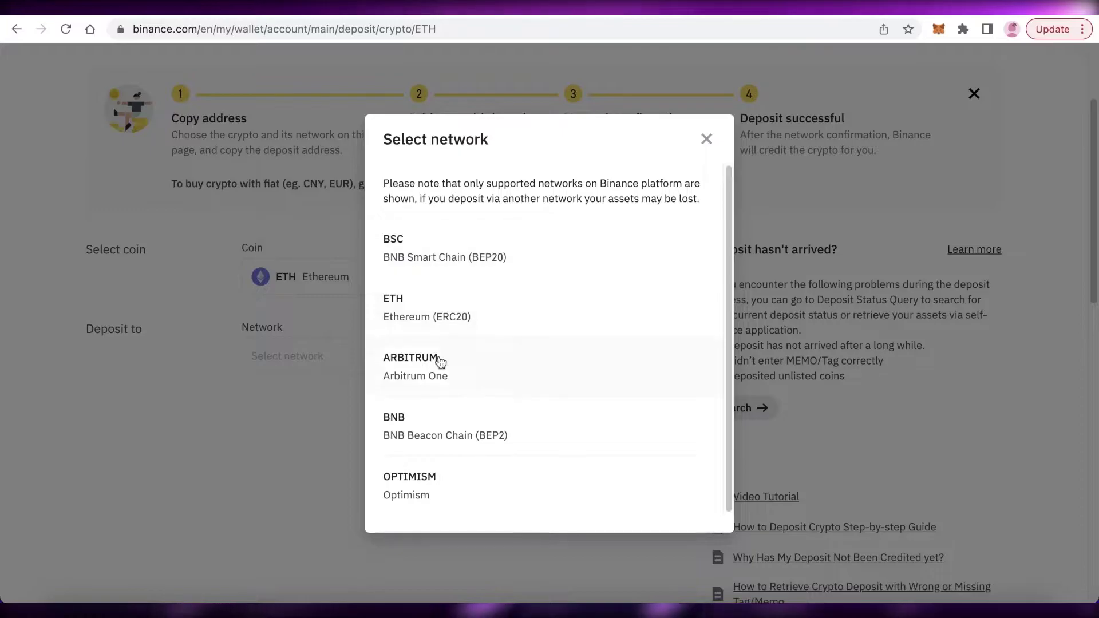
{"action": "left_click", "coordinate": [464, 327]}
{"action": "scroll", "coordinate": [461, 336], "scroll_direction": "down", "scroll_amount": 1}
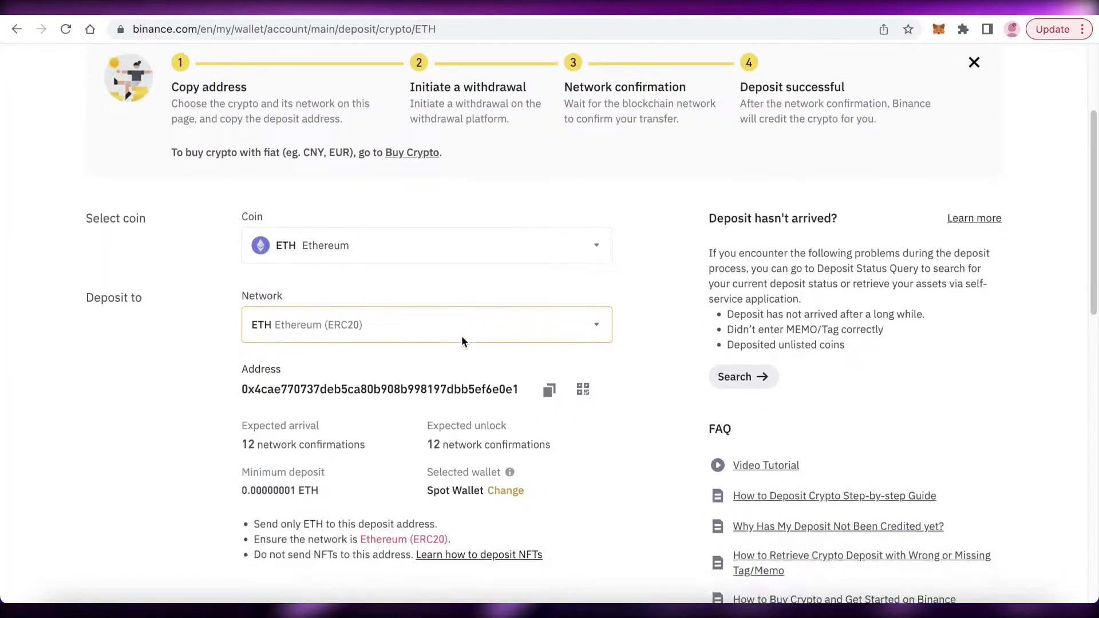
{"action": "scroll", "coordinate": [463, 337], "scroll_direction": "down", "scroll_amount": 4}
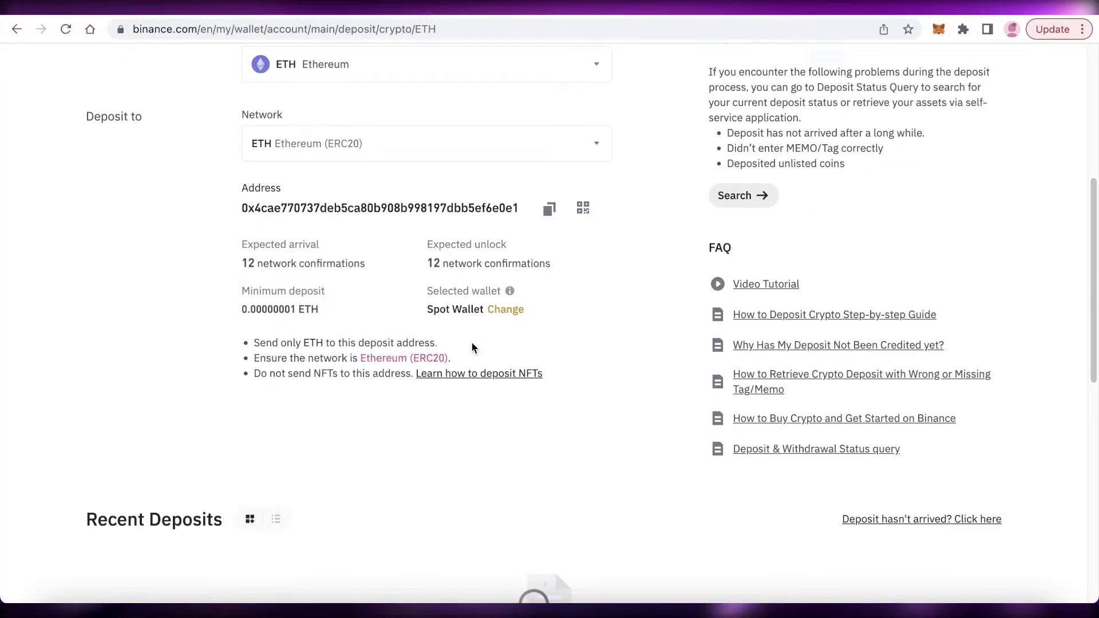
{"action": "left_click", "coordinate": [549, 209]}
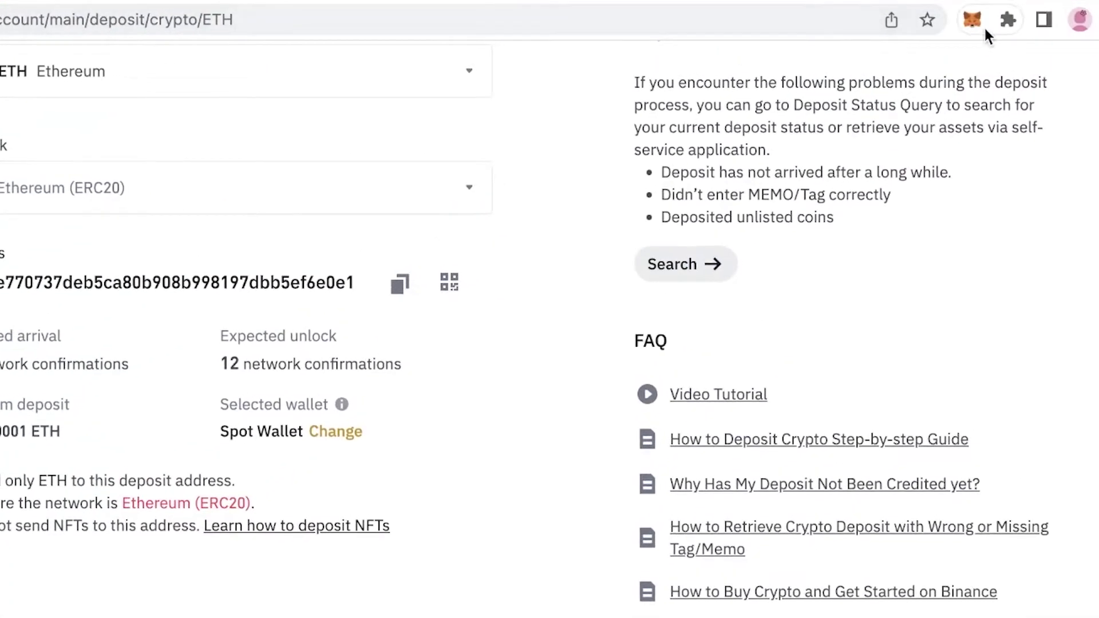
Paste the Binance ETH address as MetaMask send recipient, see insufficient gas funds, then close
{"action": "left_click", "coordinate": [974, 20]}
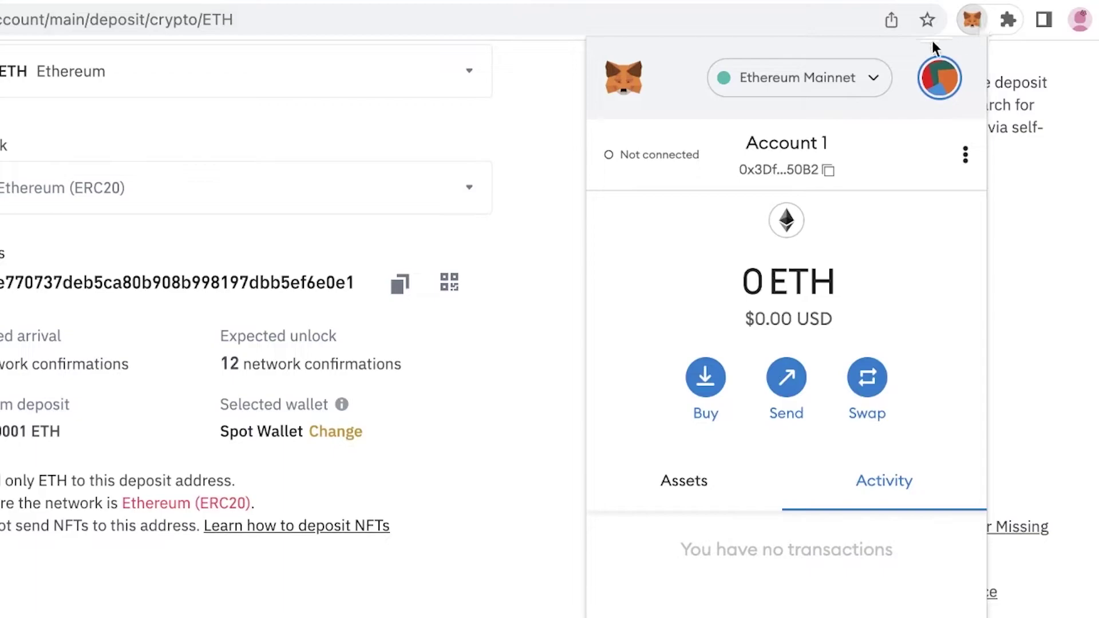
{"action": "left_click", "coordinate": [790, 379]}
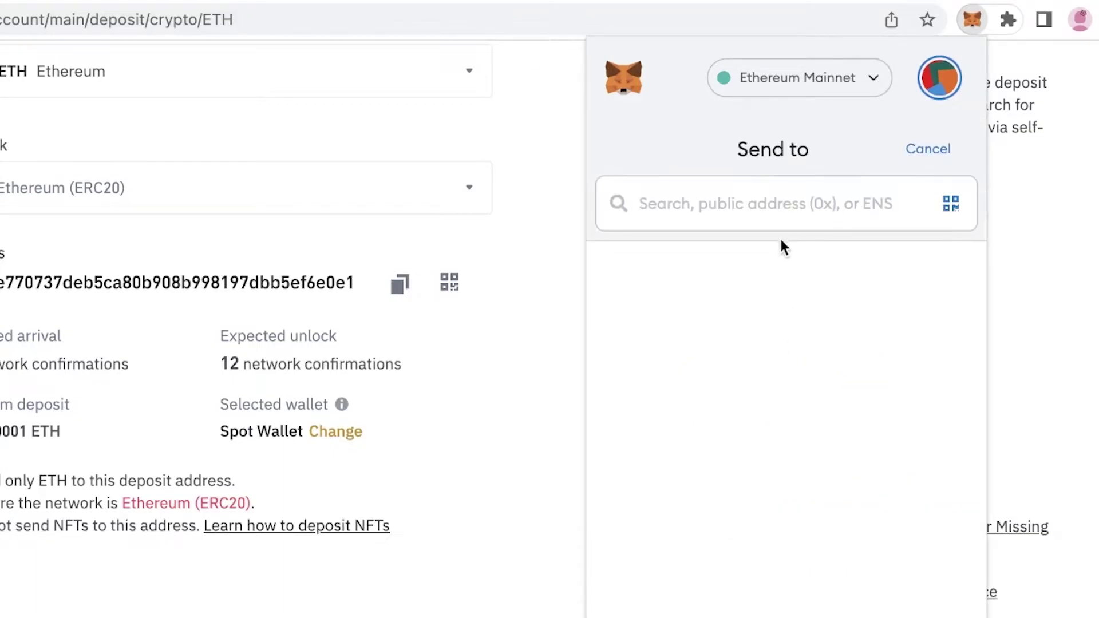
{"action": "right_click", "coordinate": [766, 198]}
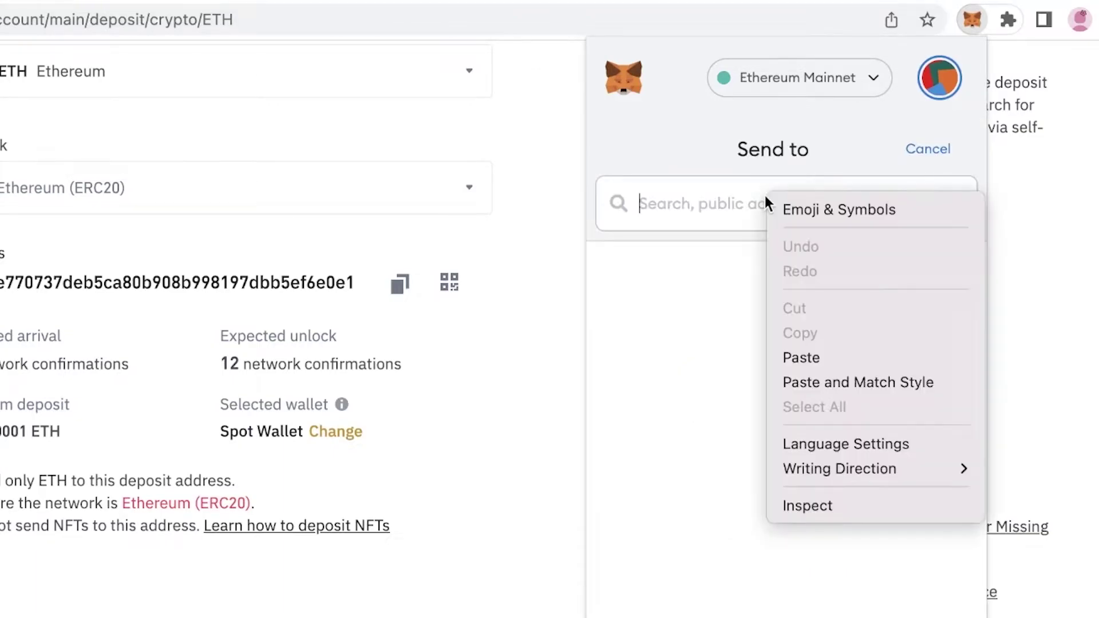
{"action": "left_click", "coordinate": [801, 356]}
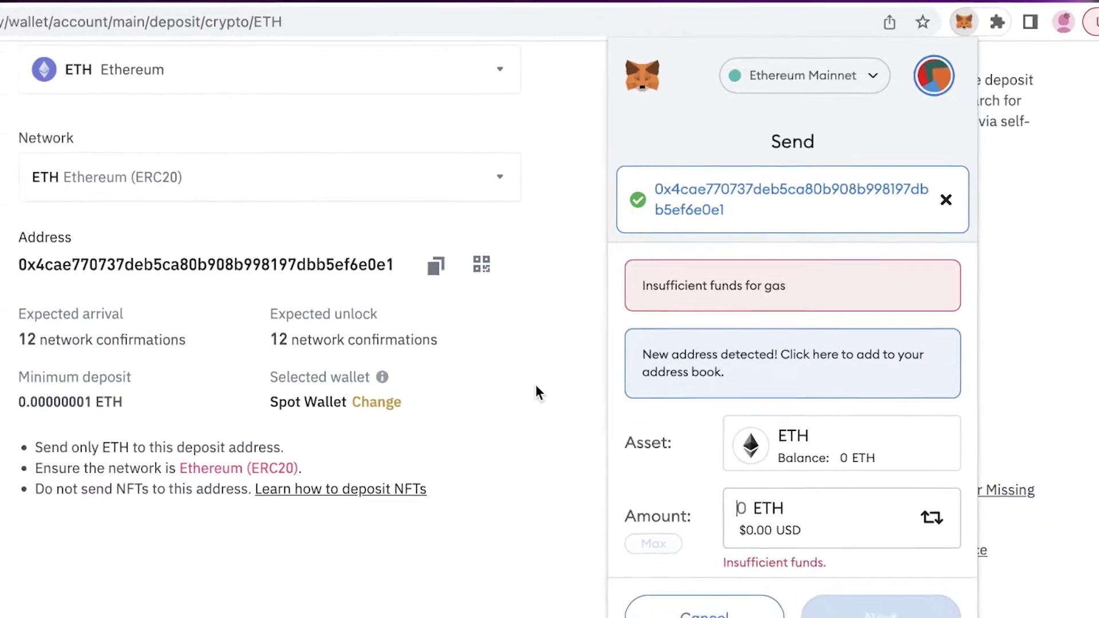
{"action": "left_click", "coordinate": [491, 411]}
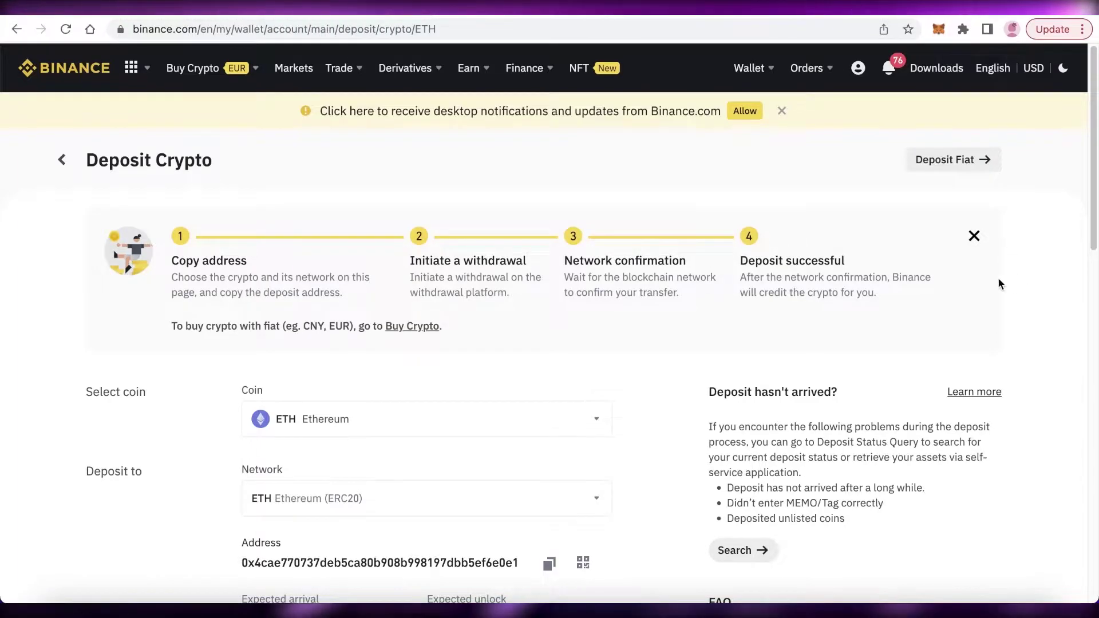
Copy the ETH (ERC20) deposit address again and dismiss the MetaMask popup
{"action": "scroll", "coordinate": [618, 275], "scroll_direction": "down", "scroll_amount": 2}
{"action": "scroll", "coordinate": [666, 322], "scroll_direction": "up", "scroll_amount": 2}
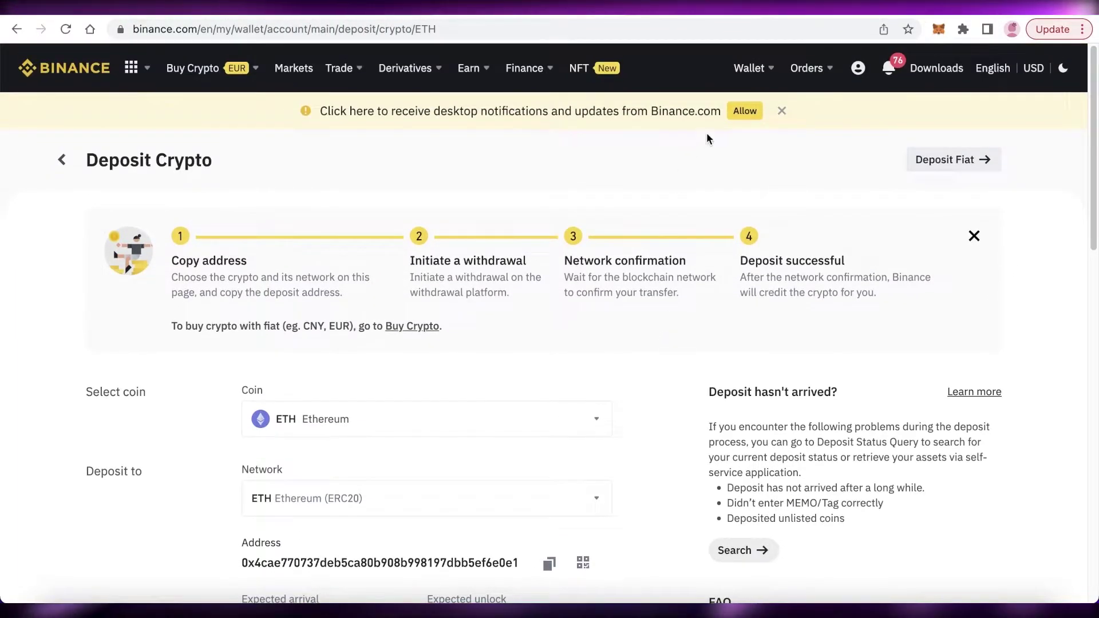
{"action": "mouse_move", "coordinate": [770, 68]}
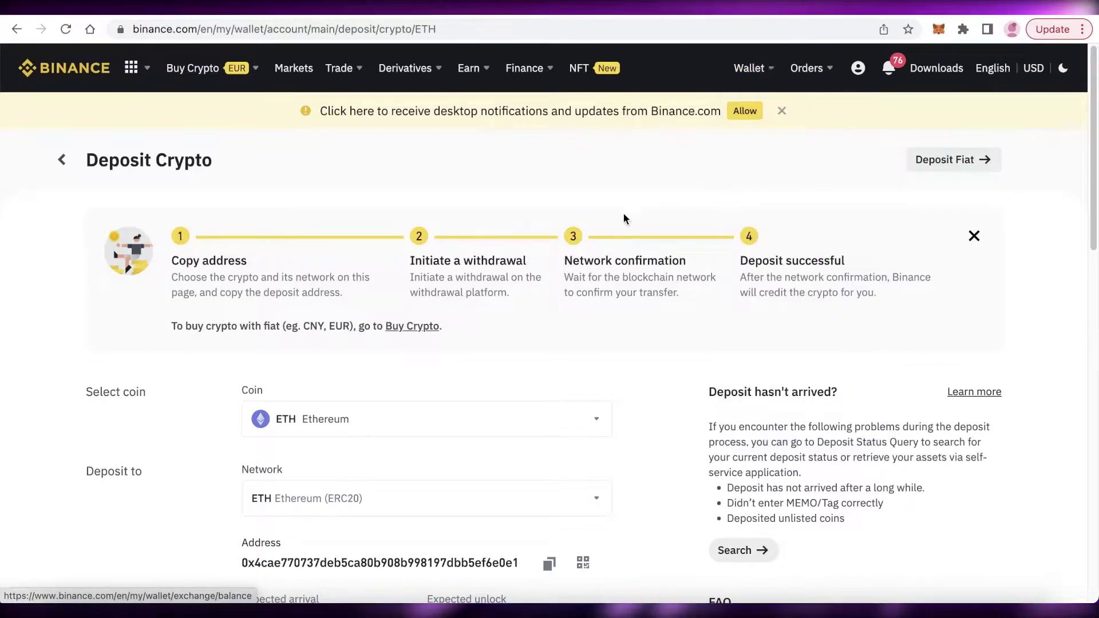
{"action": "scroll", "coordinate": [501, 252], "scroll_direction": "down", "scroll_amount": 4}
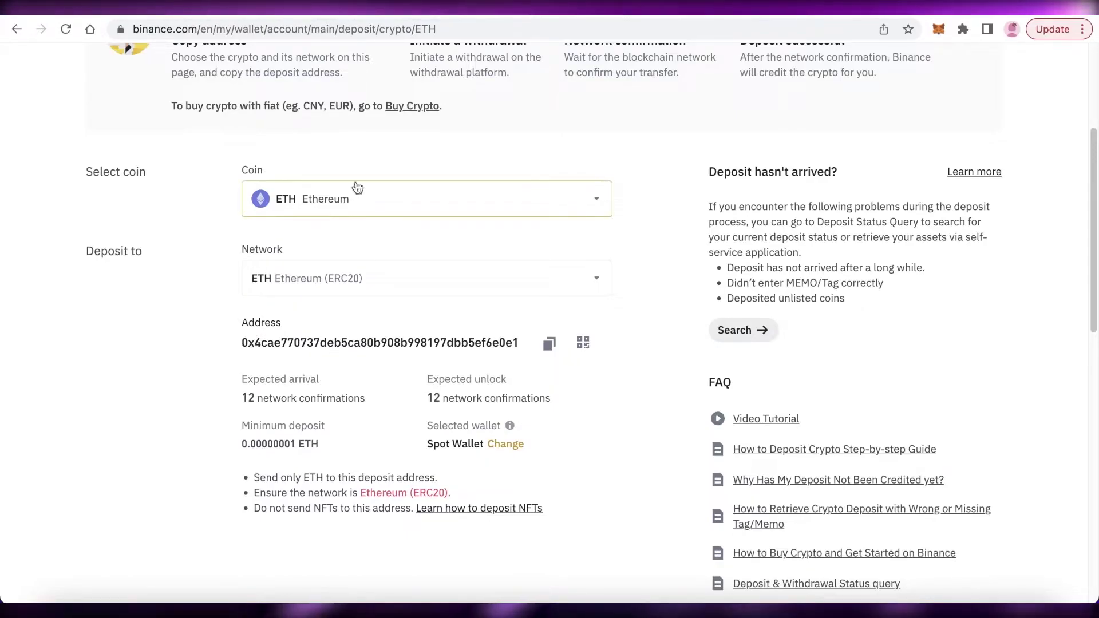
{"action": "scroll", "coordinate": [452, 250], "scroll_direction": "down", "scroll_amount": 1}
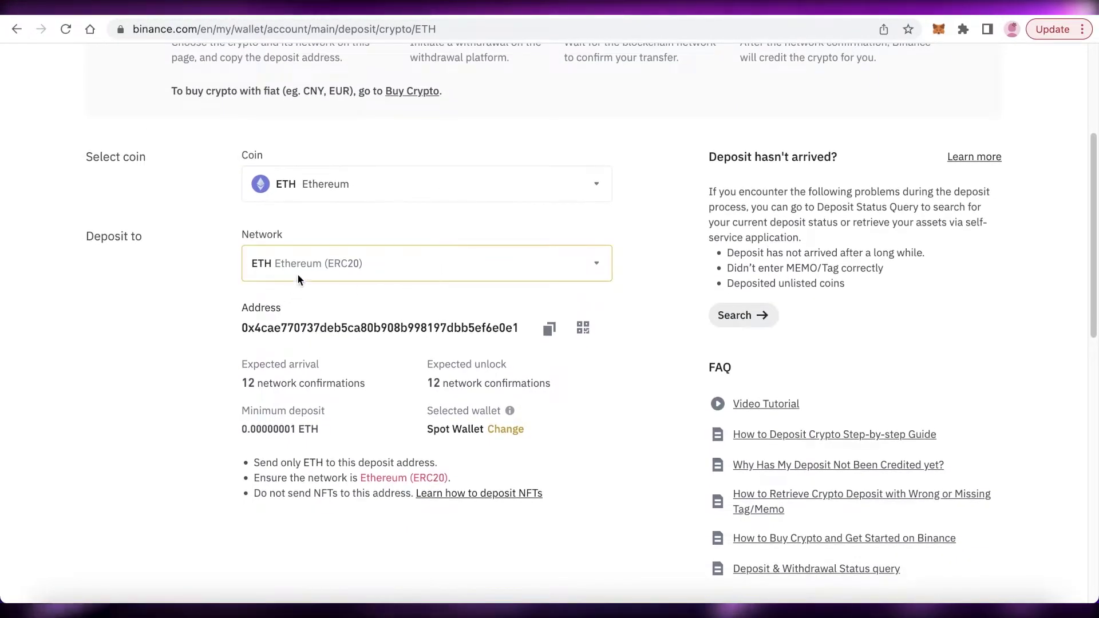
{"action": "left_click", "coordinate": [551, 330]}
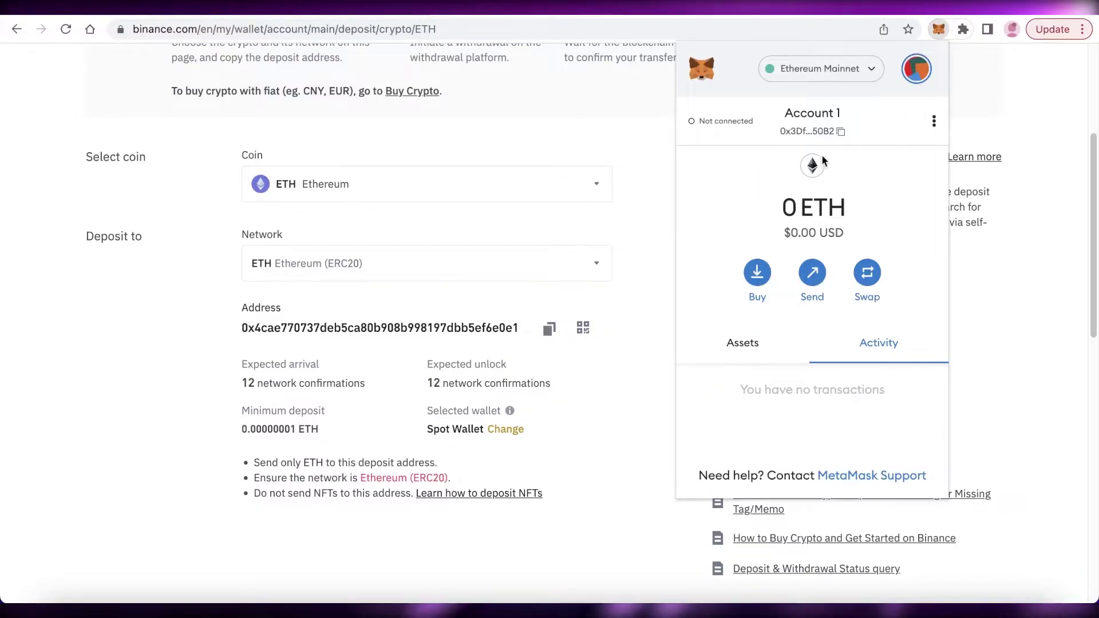
{"action": "left_click", "coordinate": [949, 30]}
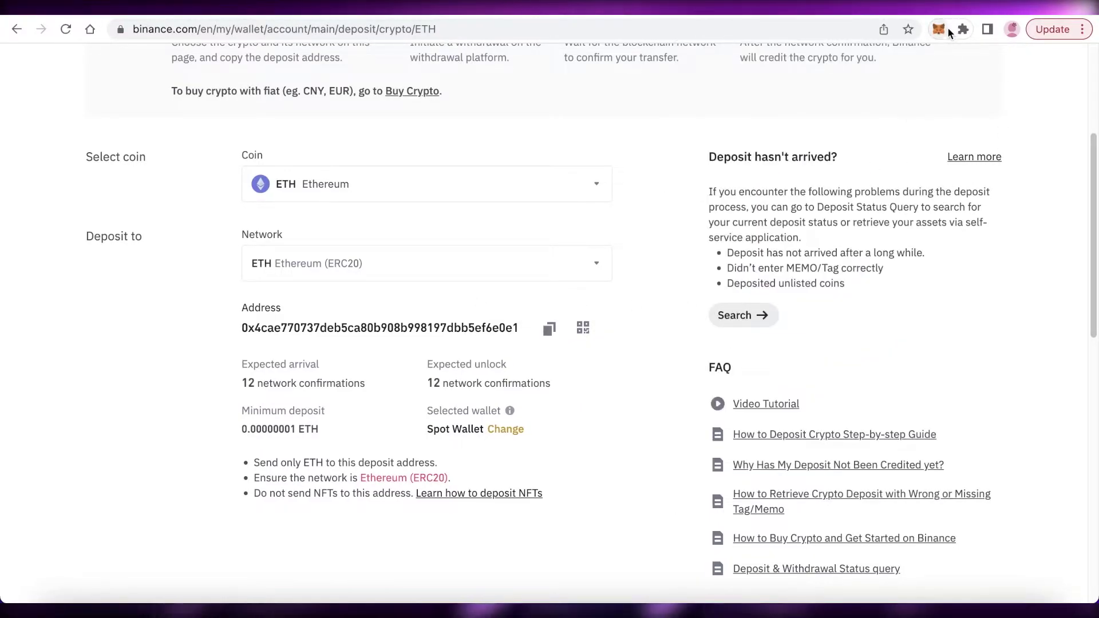
{"action": "scroll", "coordinate": [813, 195], "scroll_direction": "up", "scroll_amount": 5}
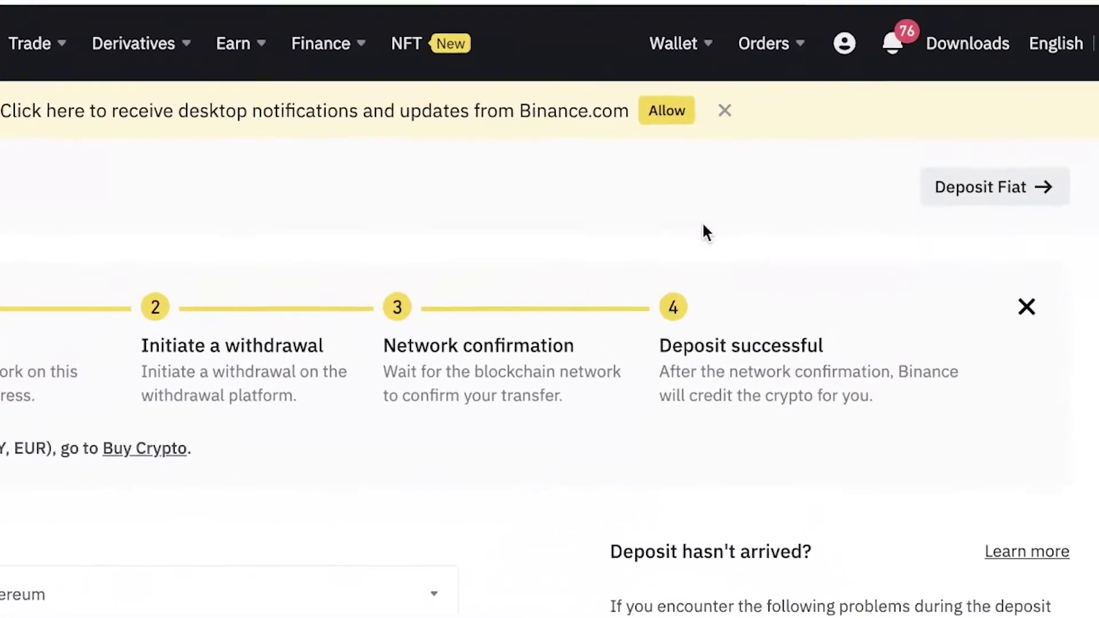
Open EUR Withdraw Fiat from Wallet Overview and view Other Payments, including Advcash Account Balance
{"action": "mouse_move", "coordinate": [633, 15]}
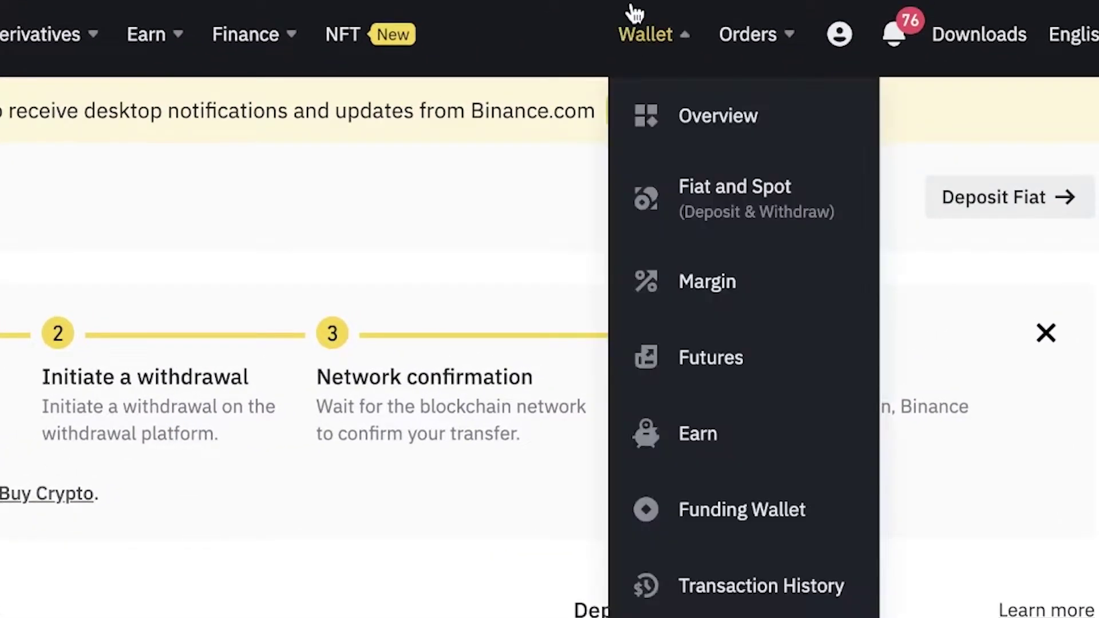
{"action": "left_click", "coordinate": [718, 116]}
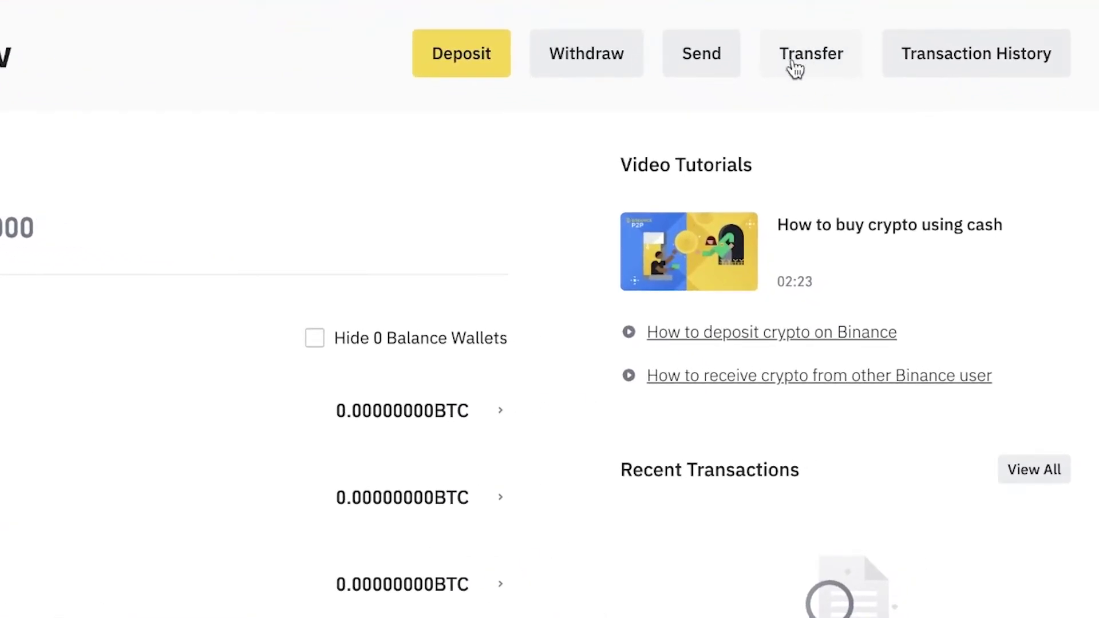
{"action": "left_click", "coordinate": [604, 59]}
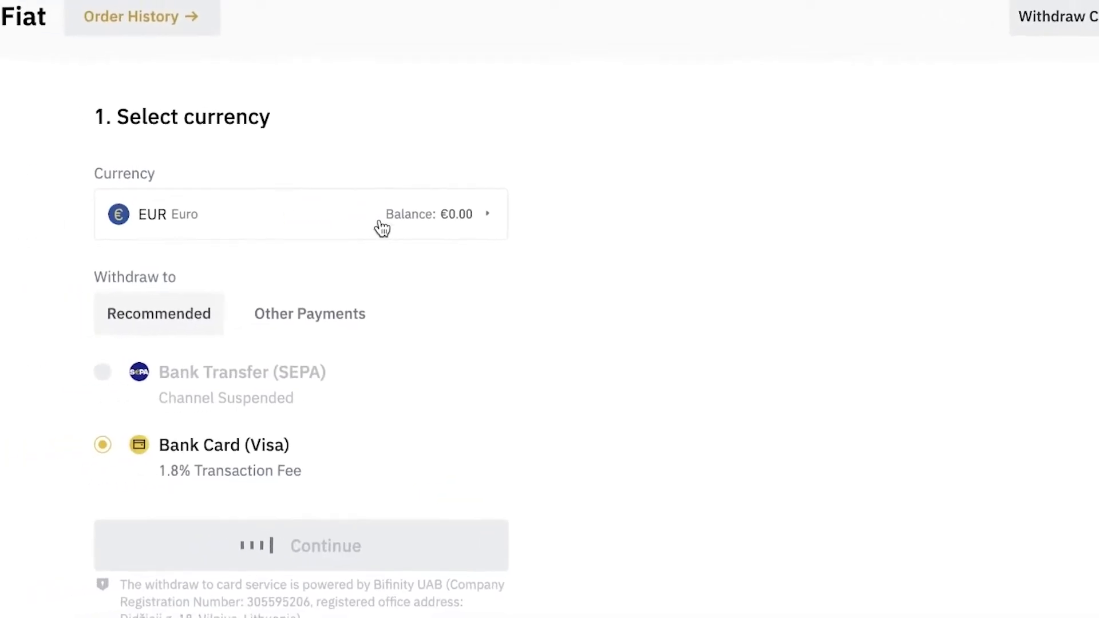
{"action": "left_click", "coordinate": [382, 228]}
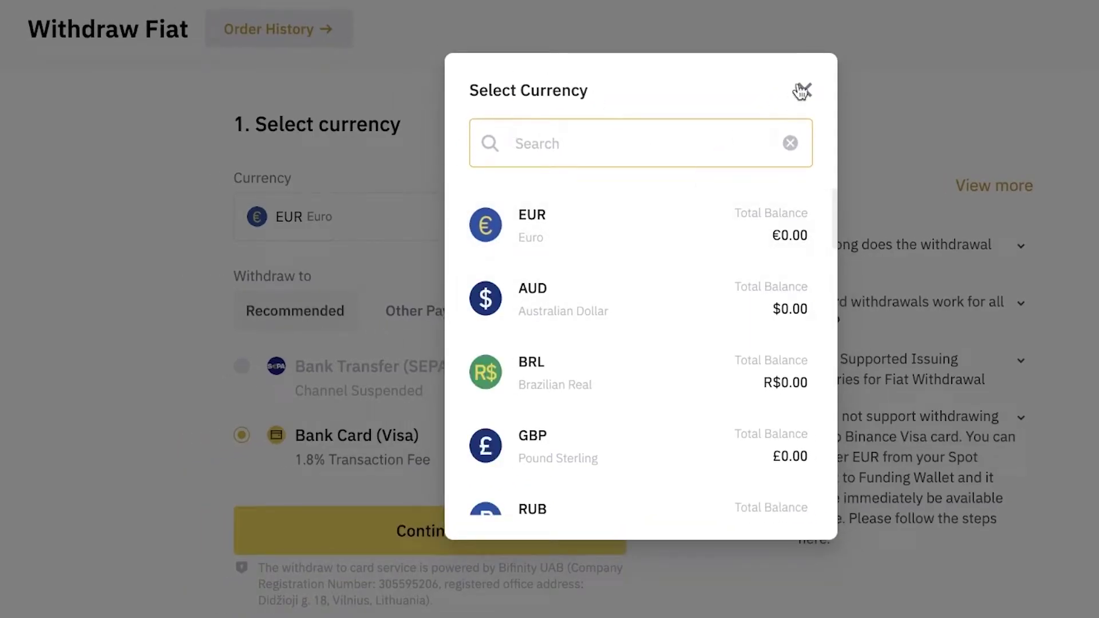
{"action": "left_click", "coordinate": [803, 91]}
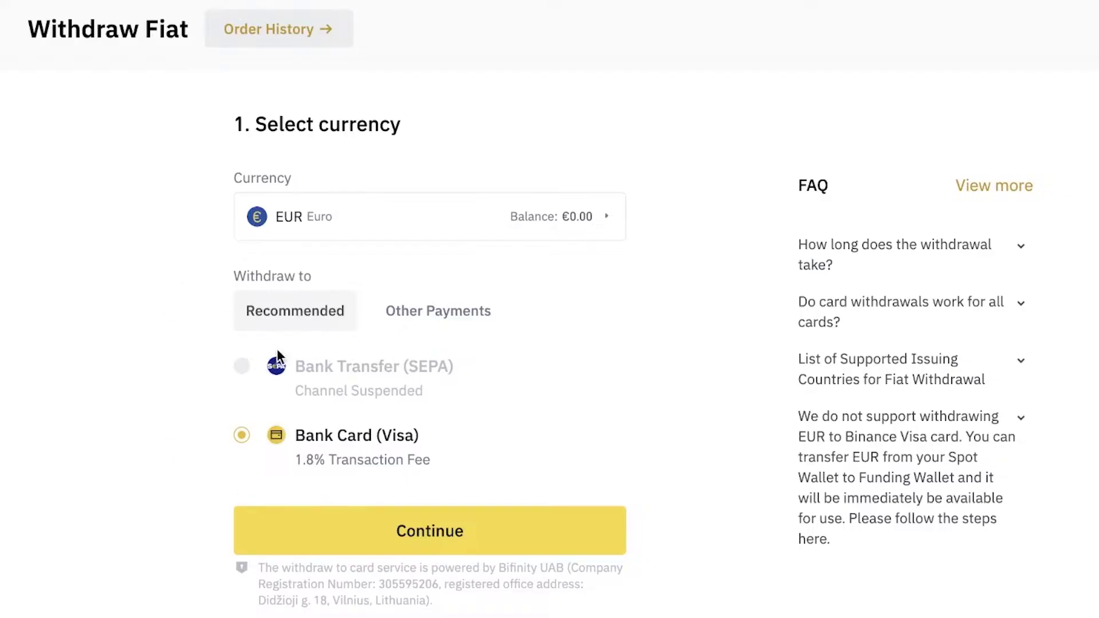
{"action": "mouse_move", "coordinate": [280, 370]}
{"action": "left_click", "coordinate": [467, 313]}
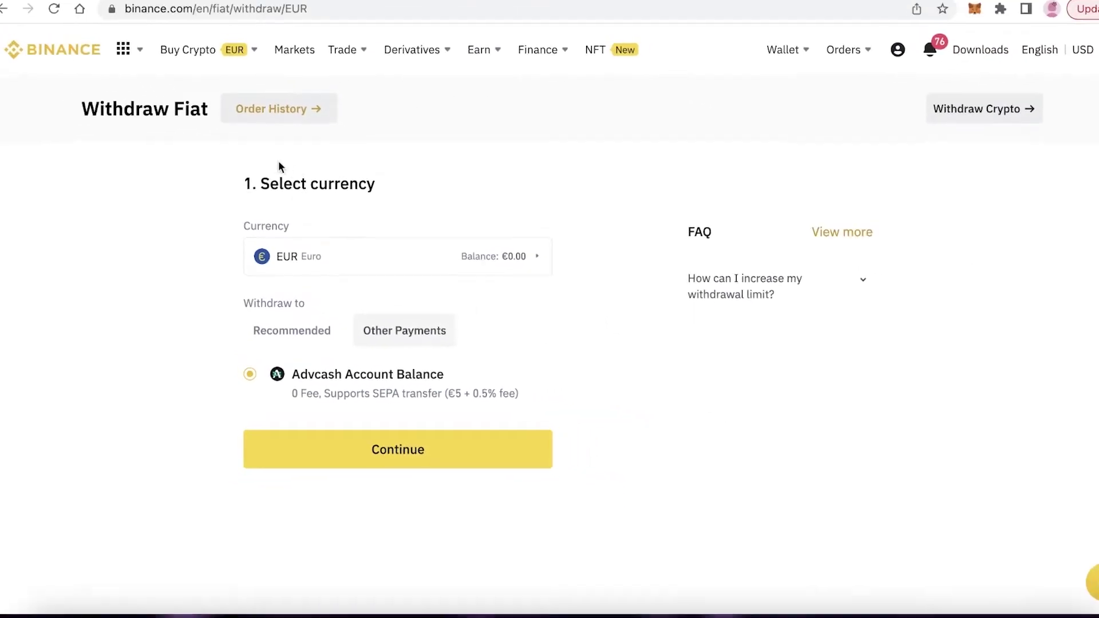
{"action": "scroll", "coordinate": [399, 219], "scroll_direction": "down", "scroll_amount": 10}
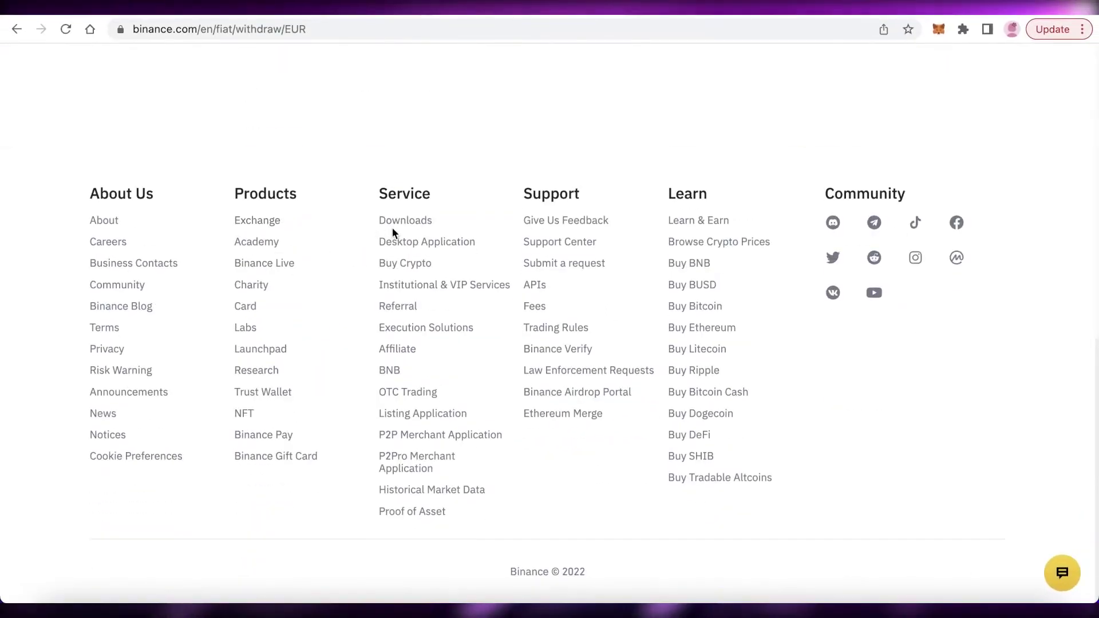
{"action": "scroll", "coordinate": [399, 218], "scroll_direction": "up", "scroll_amount": 10}
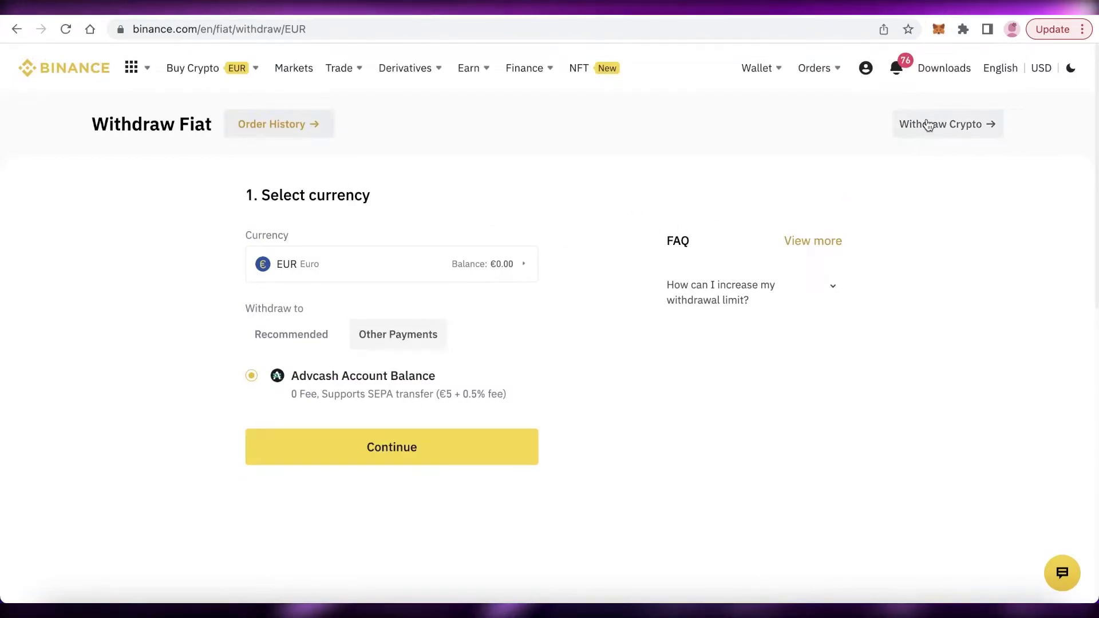
Switch to BTC Withdraw Crypto and read the suspension notice requiring two 2FA methods
{"action": "left_click", "coordinate": [928, 126]}
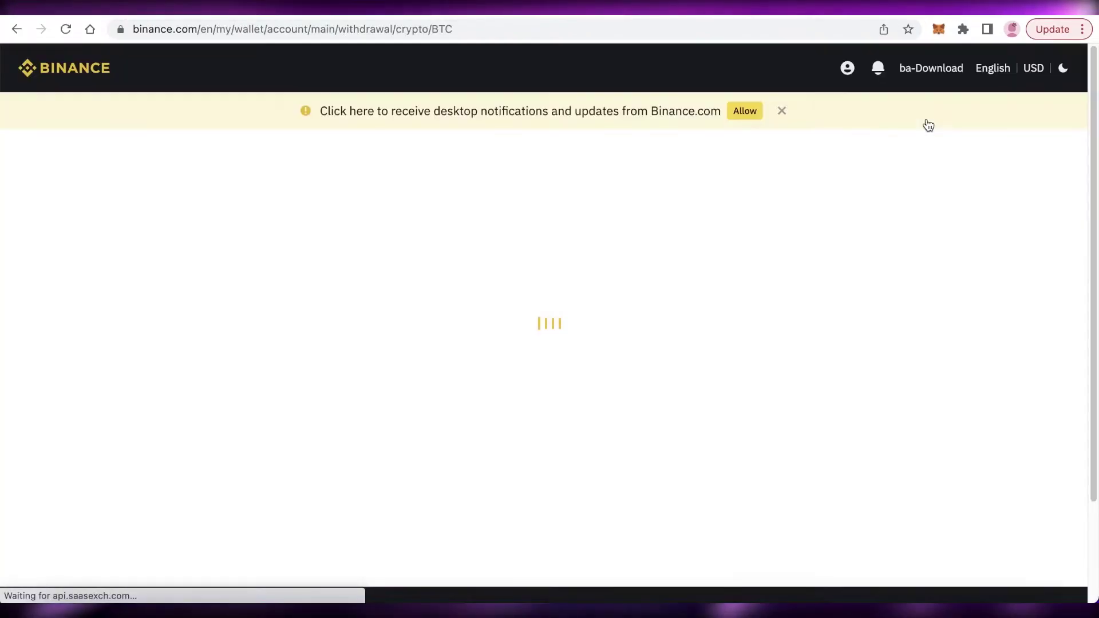
{"action": "scroll", "coordinate": [410, 179], "scroll_direction": "down", "scroll_amount": 3}
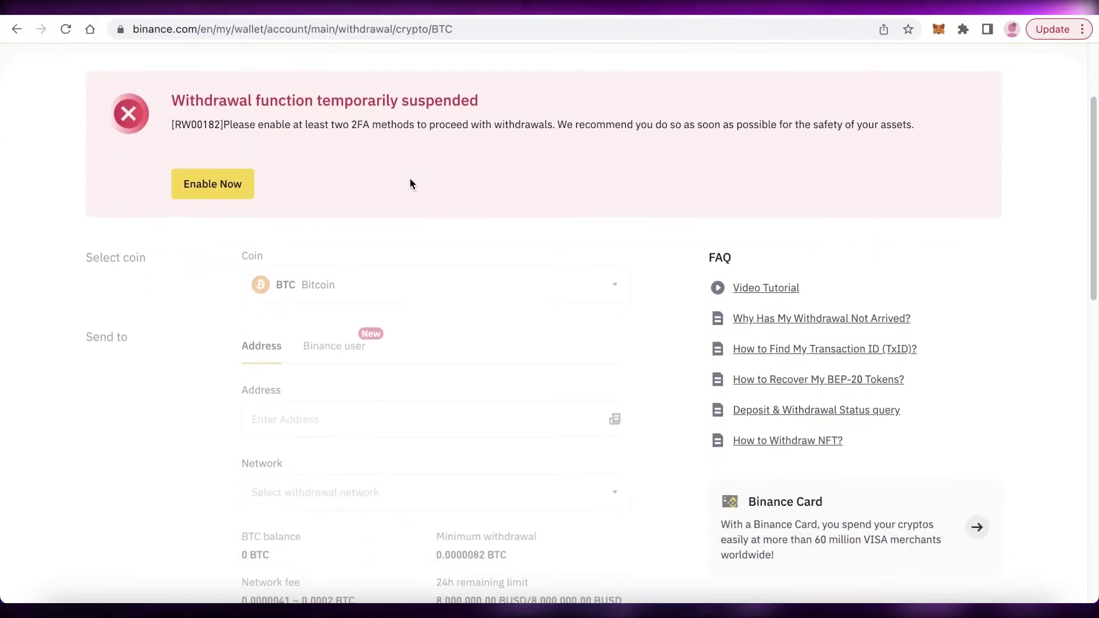
{"action": "scroll", "coordinate": [409, 183], "scroll_direction": "down", "scroll_amount": 3}
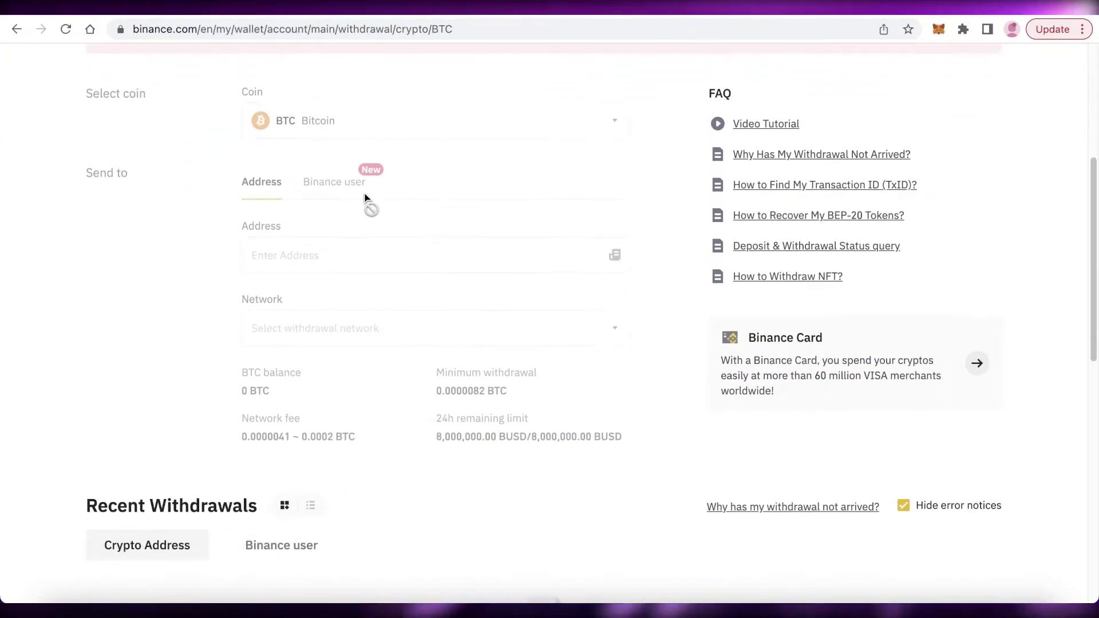
{"action": "scroll", "coordinate": [364, 197], "scroll_direction": "down", "scroll_amount": 5}
{"action": "scroll", "coordinate": [363, 204], "scroll_direction": "up", "scroll_amount": 3}
{"action": "scroll", "coordinate": [468, 229], "scroll_direction": "up", "scroll_amount": 2}
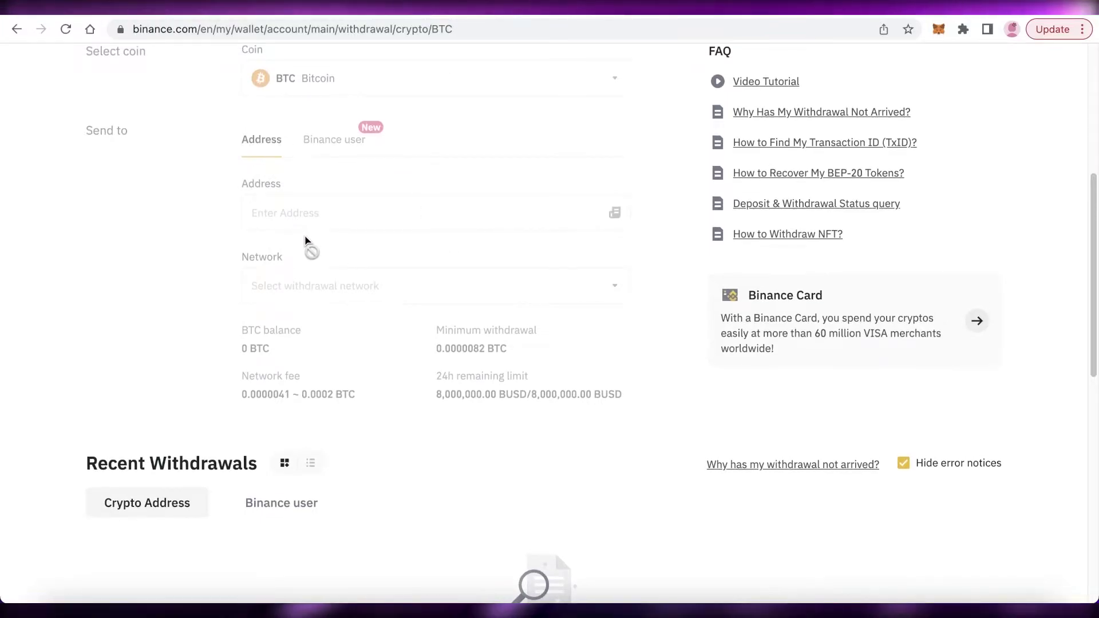
{"action": "scroll", "coordinate": [305, 241], "scroll_direction": "up", "scroll_amount": 6}
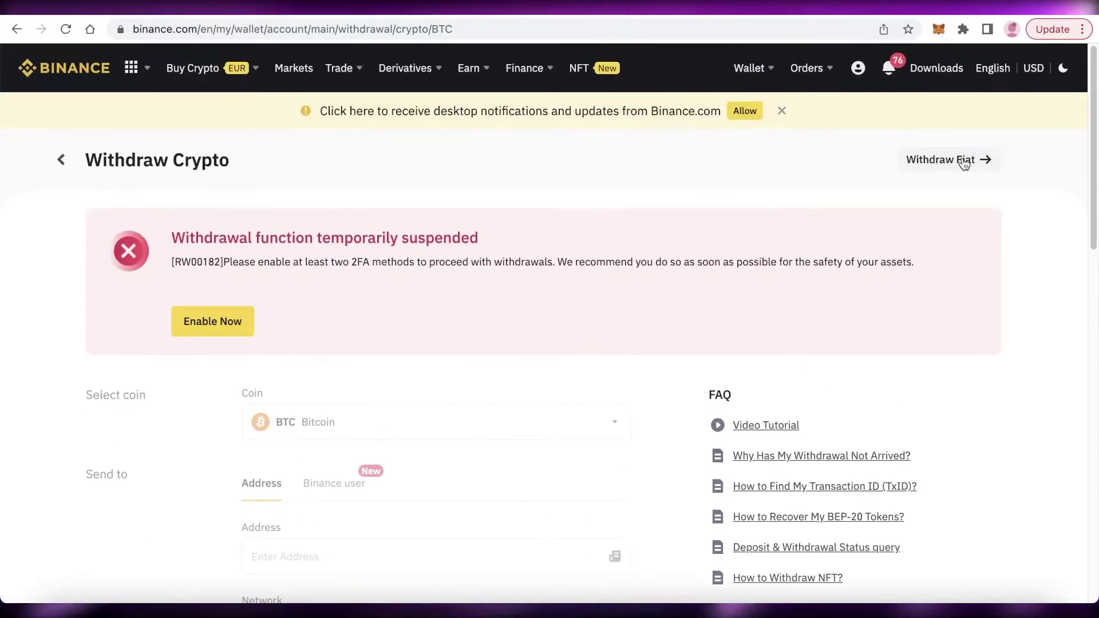
{"action": "mouse_move", "coordinate": [751, 68]}
{"action": "left_click", "coordinate": [779, 117]}
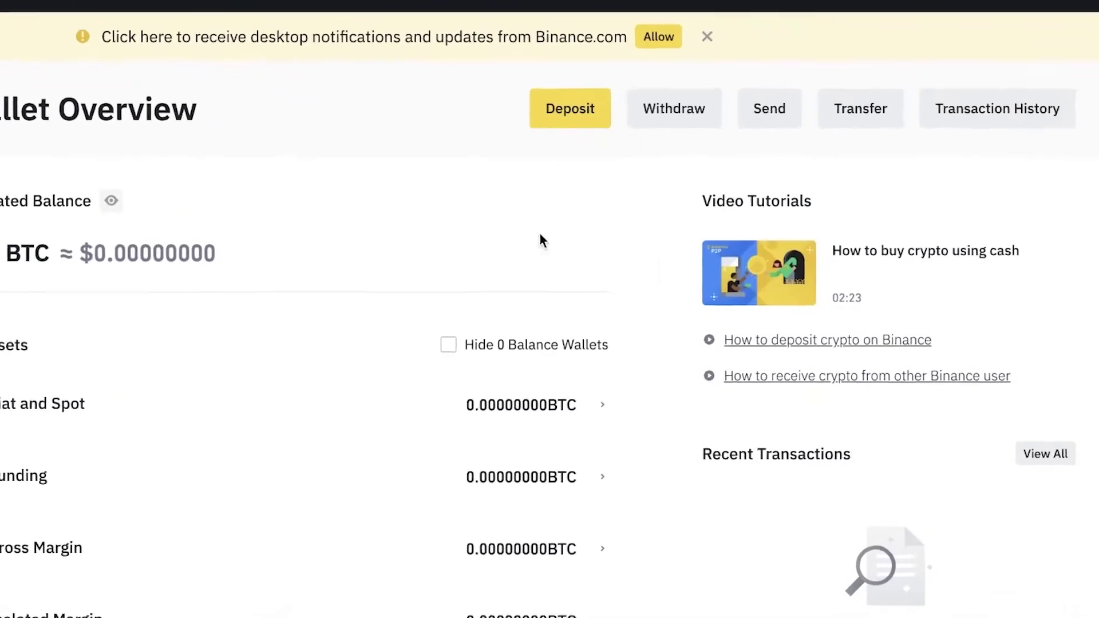
{"action": "left_click", "coordinate": [879, 108]}
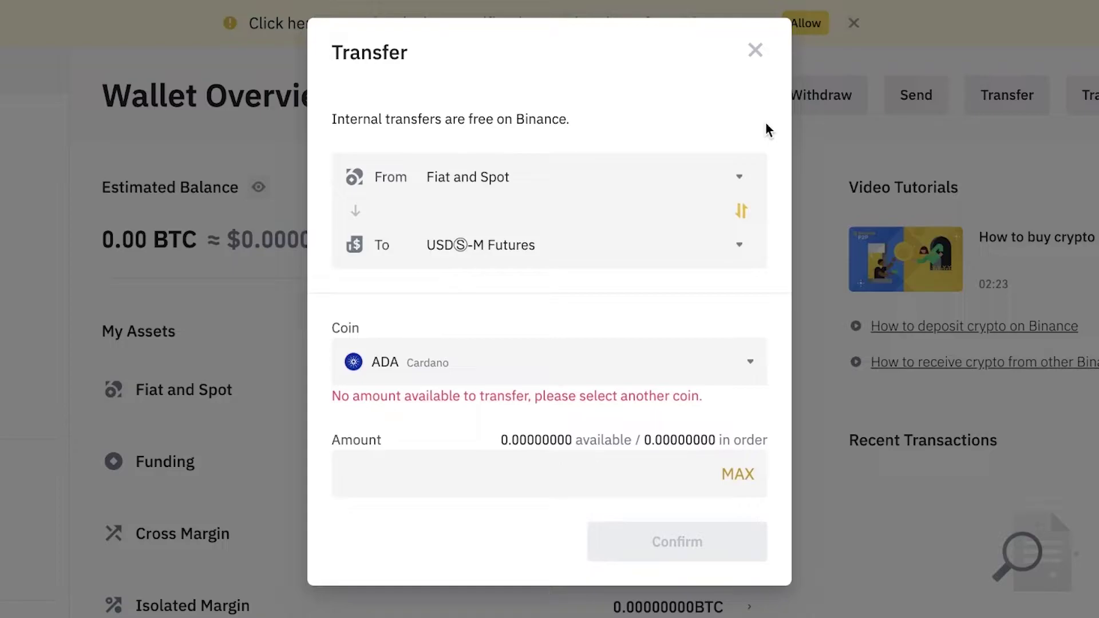
{"action": "left_click", "coordinate": [756, 50]}
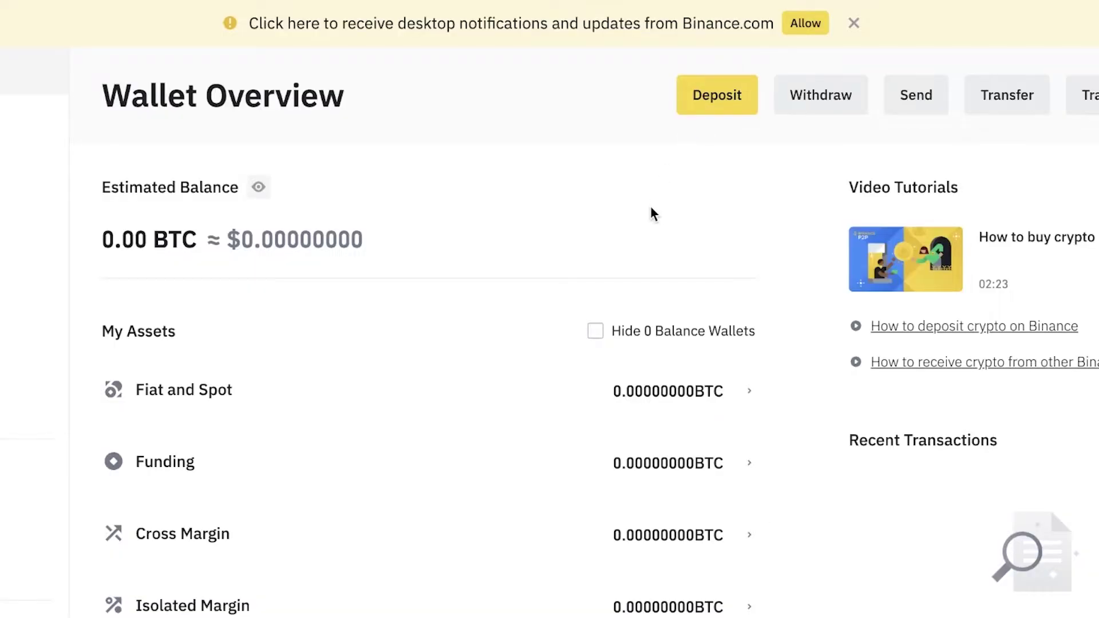
{"action": "scroll", "coordinate": [430, 214], "scroll_direction": "down", "scroll_amount": 4}
{"action": "scroll", "coordinate": [430, 214], "scroll_direction": "up", "scroll_amount": 4}
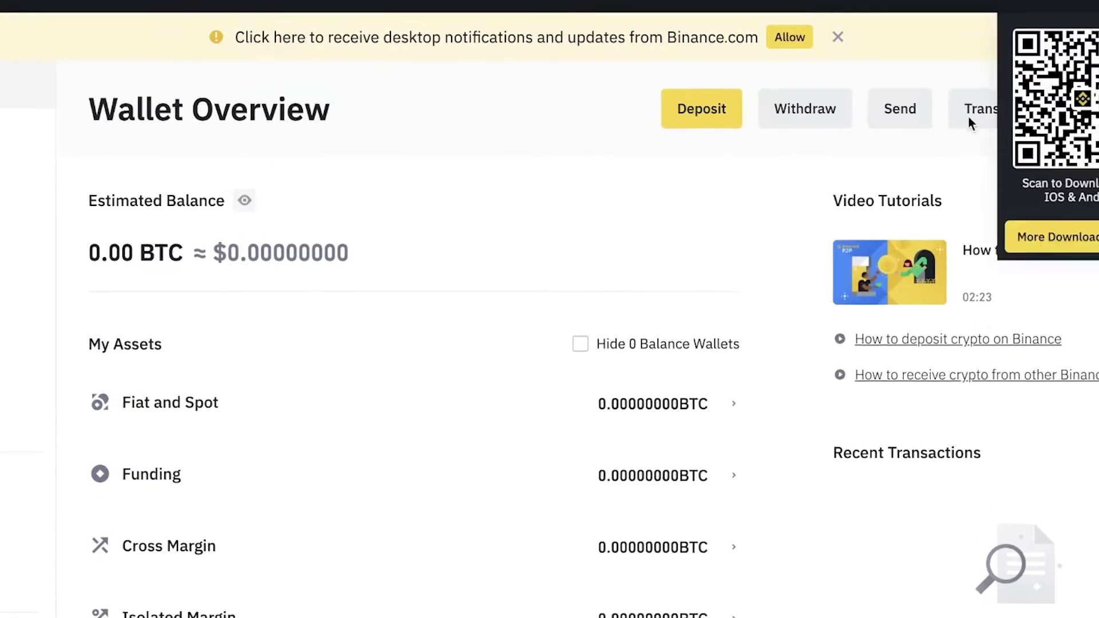
{"action": "left_click", "coordinate": [1025, 7]}
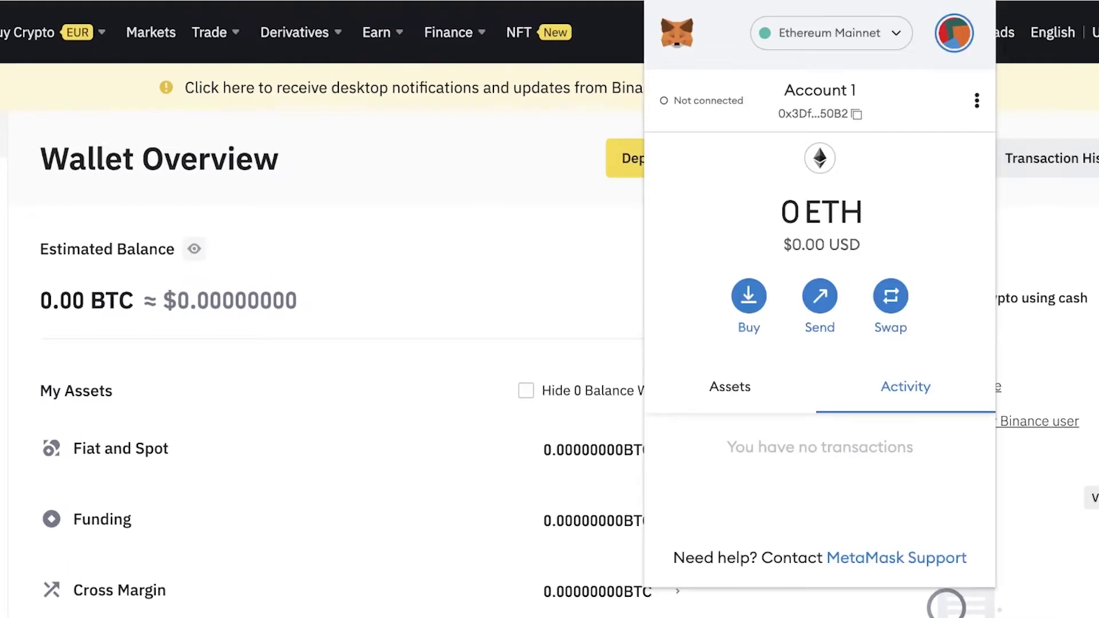
{"action": "left_click", "coordinate": [341, 277]}
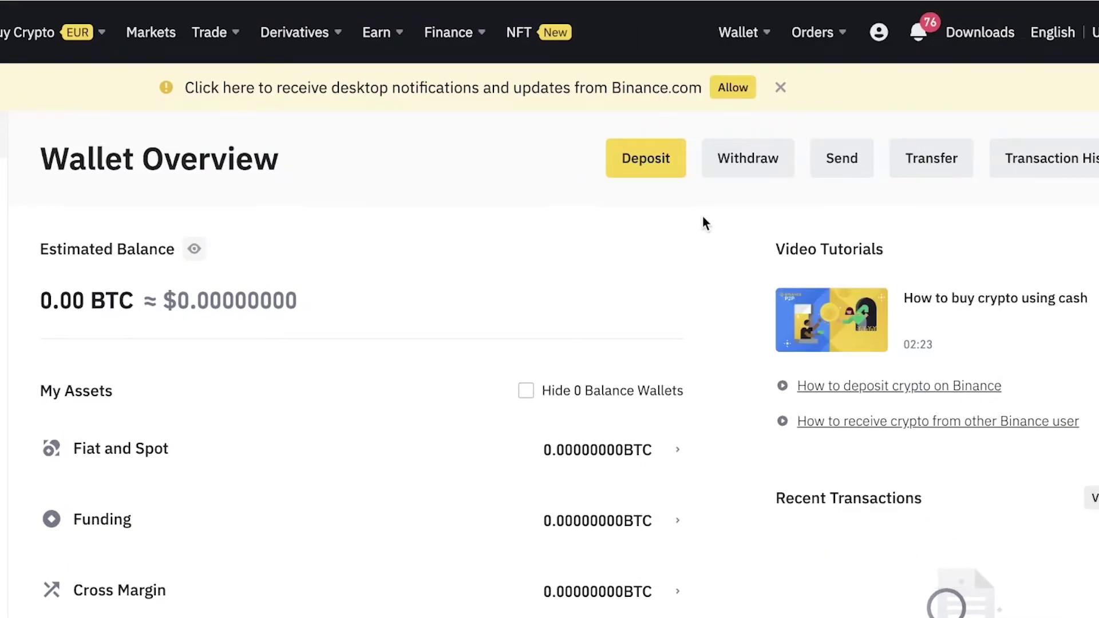
{"action": "scroll", "coordinate": [726, 198], "scroll_direction": "down", "scroll_amount": 4}
{"action": "scroll", "coordinate": [725, 199], "scroll_direction": "up", "scroll_amount": 1}
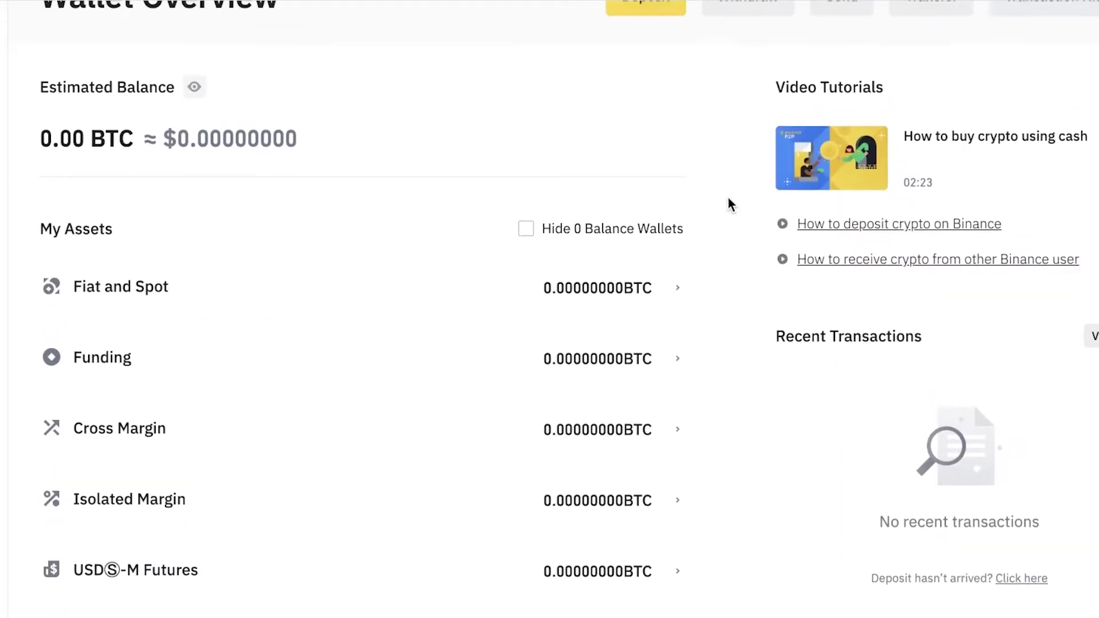
{"action": "scroll", "coordinate": [727, 196], "scroll_direction": "up", "scroll_amount": 3}
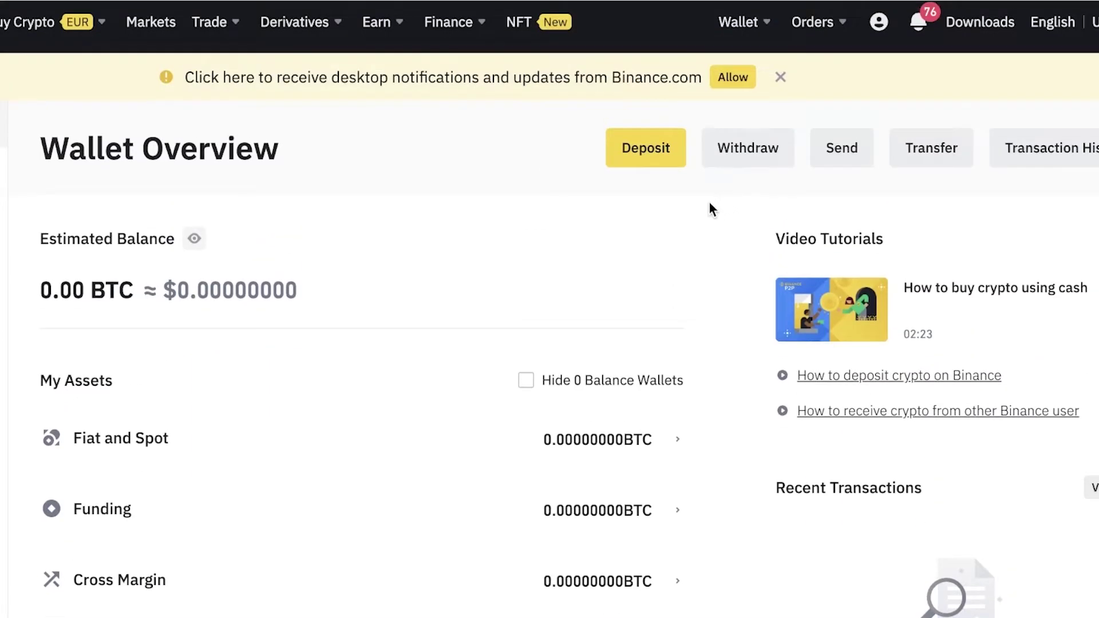
{"action": "left_click", "coordinate": [775, 155]}
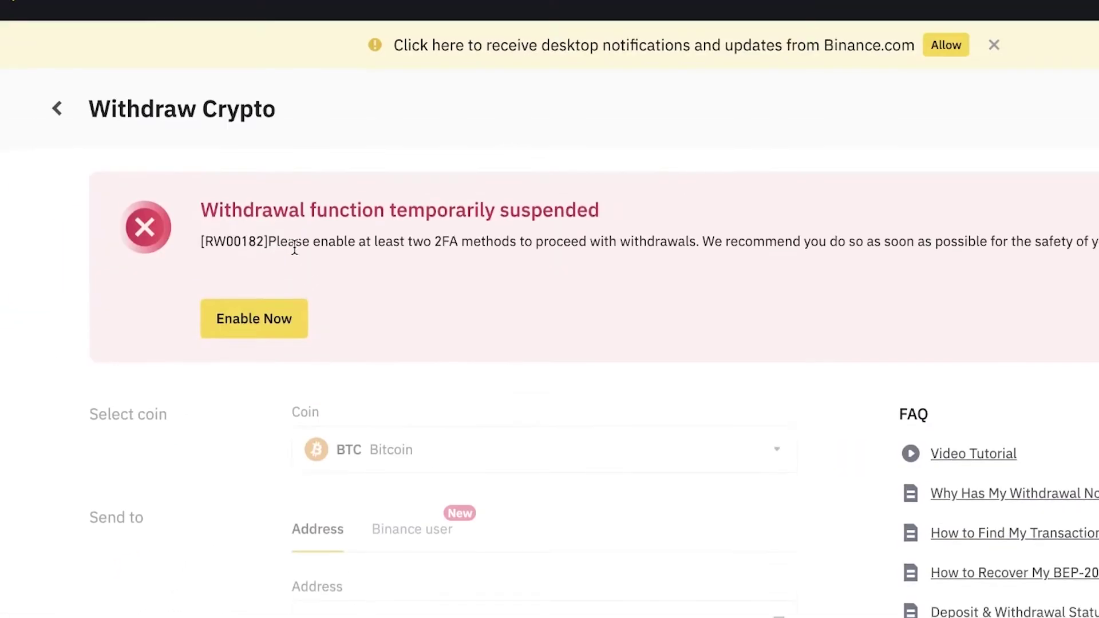
Go back and start a fiat withdrawal from the Fiat and Spot wallet
{"action": "left_click", "coordinate": [60, 110]}
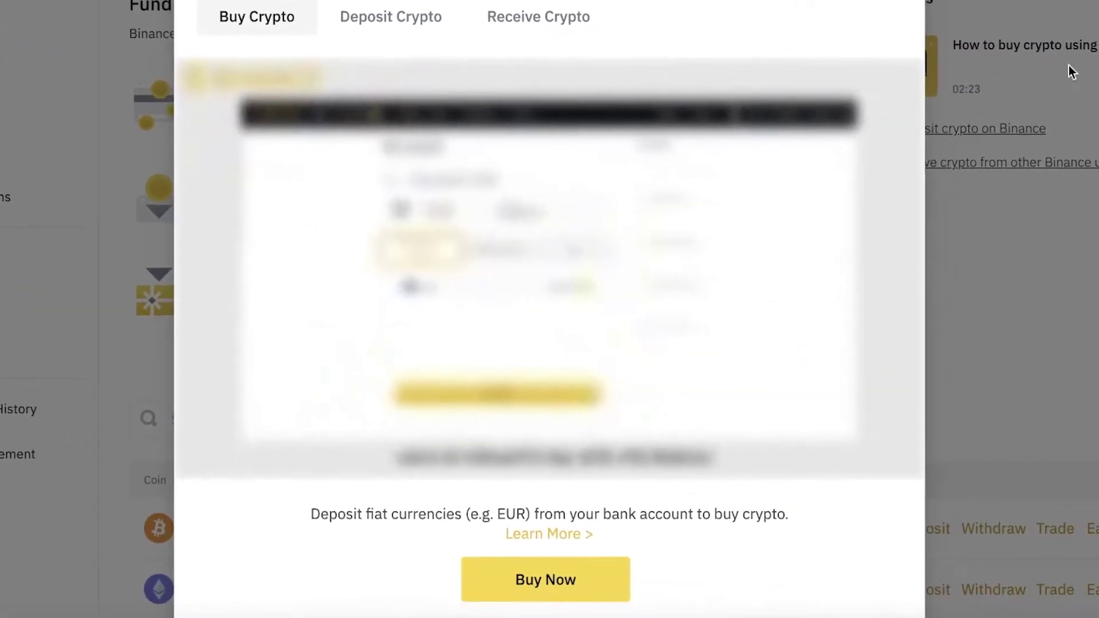
{"action": "left_click", "coordinate": [516, 18]}
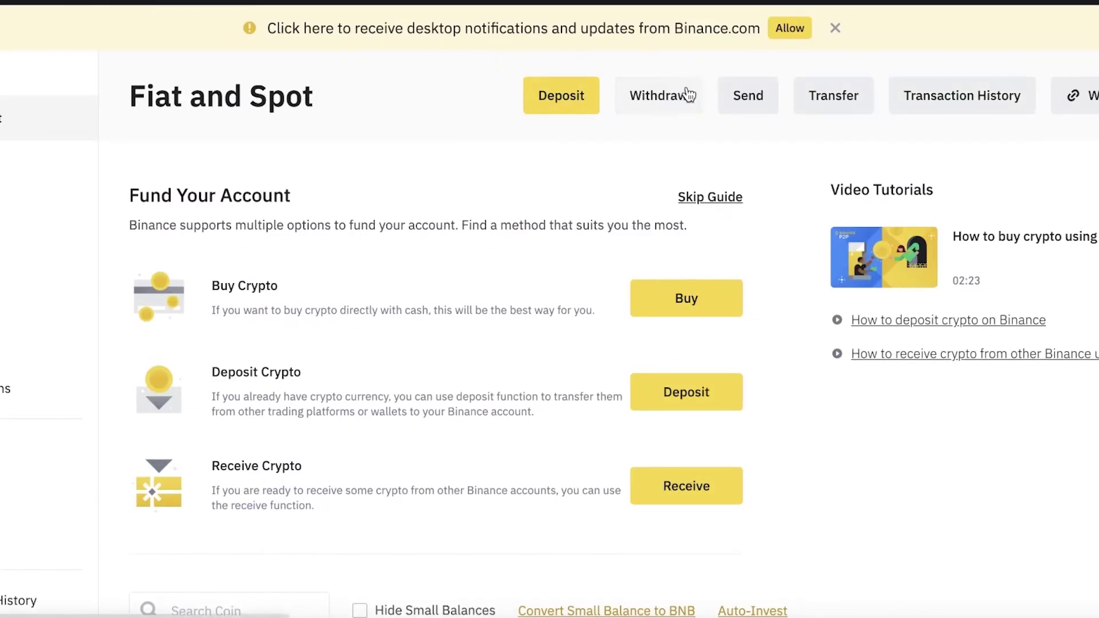
{"action": "left_click", "coordinate": [688, 95]}
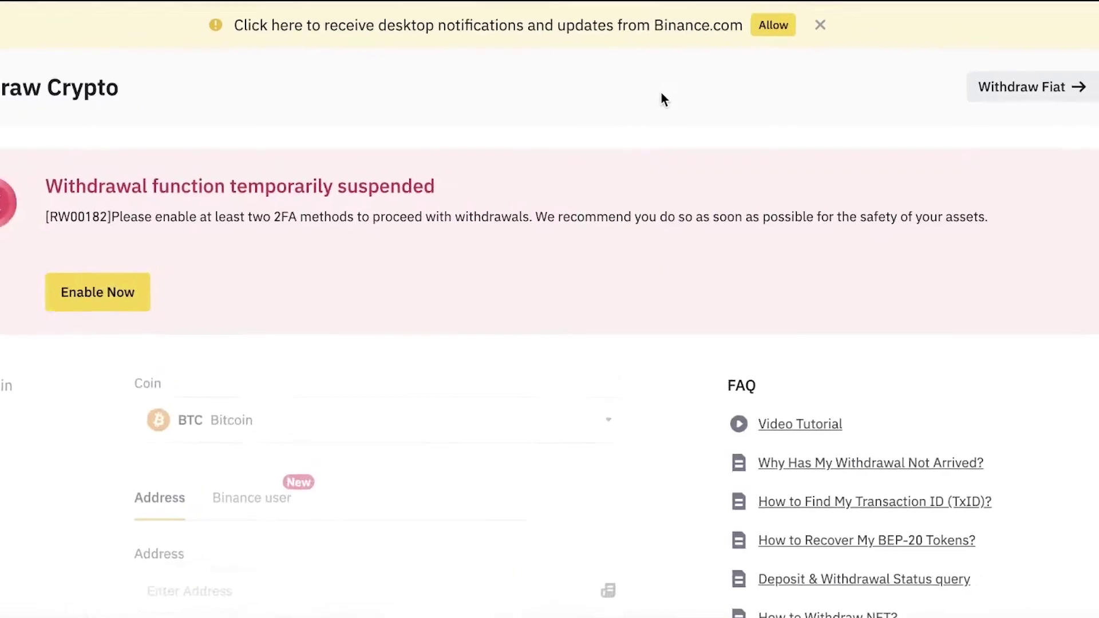
{"action": "left_click", "coordinate": [923, 73]}
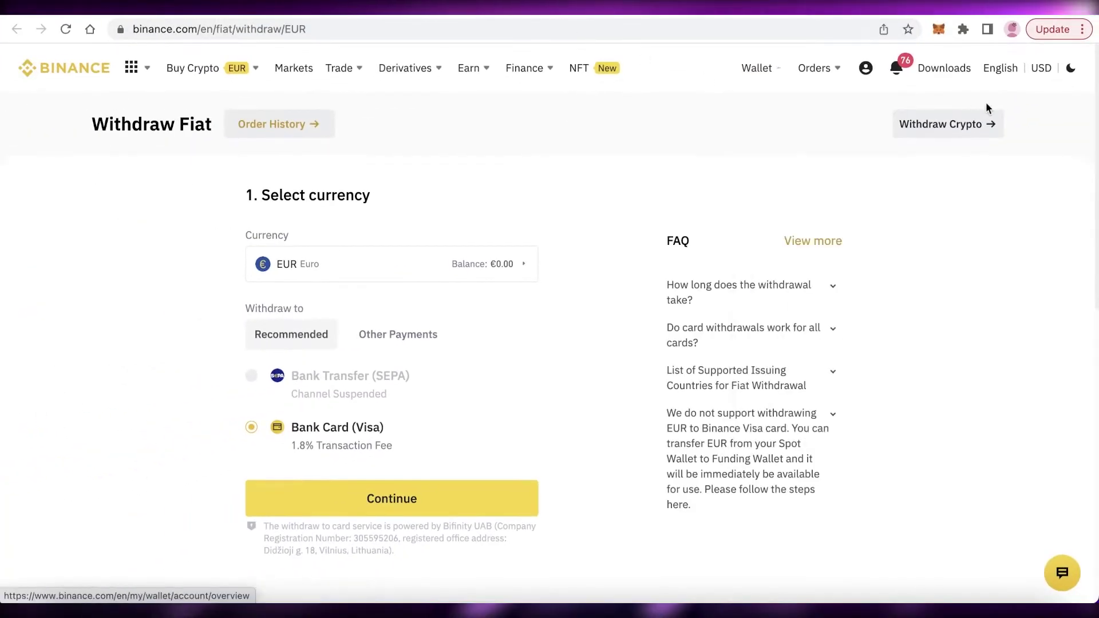
Return to BTC Withdraw Crypto, which reports suspension RW00182 pending 2FA
{"action": "left_click", "coordinate": [943, 35]}
{"action": "left_click", "coordinate": [548, 179]}
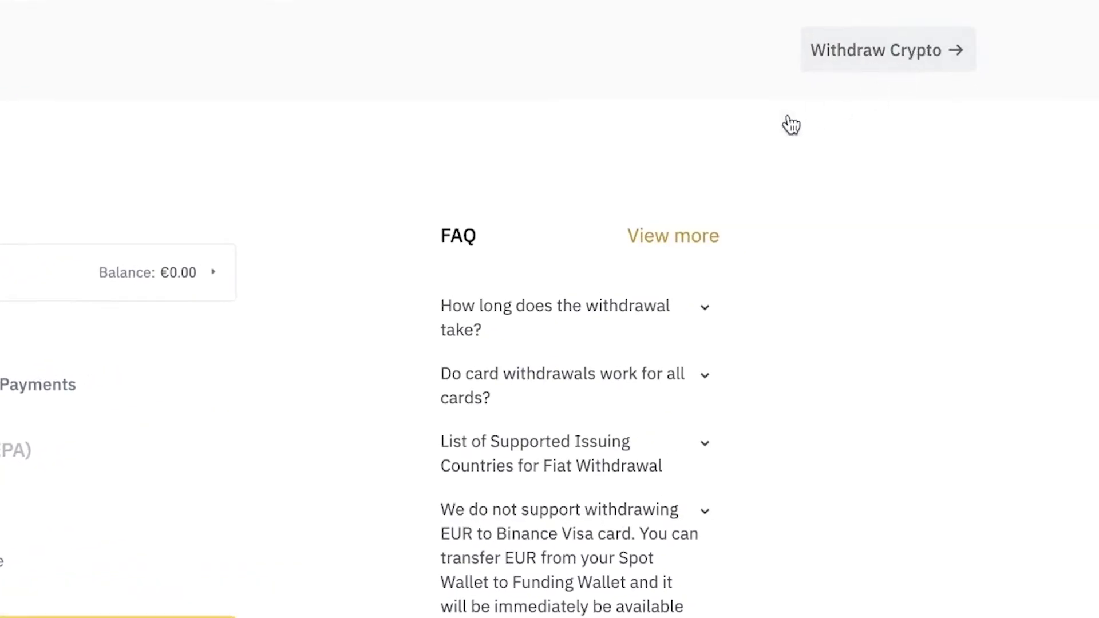
{"action": "left_click", "coordinate": [790, 120]}
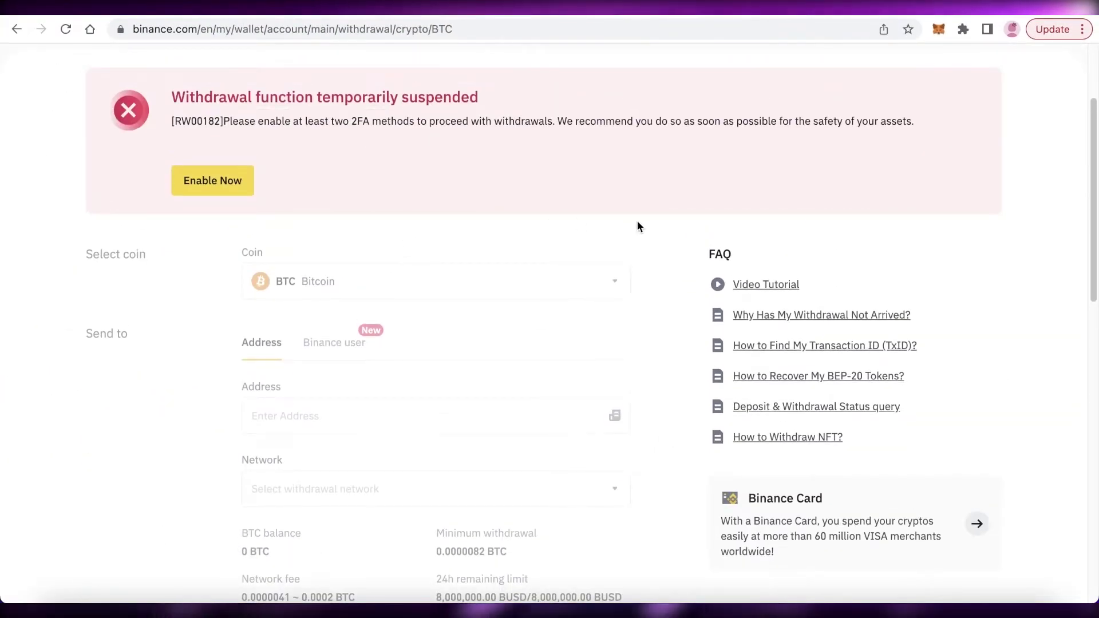
{"action": "scroll", "coordinate": [637, 221], "scroll_direction": "up", "scroll_amount": 2}
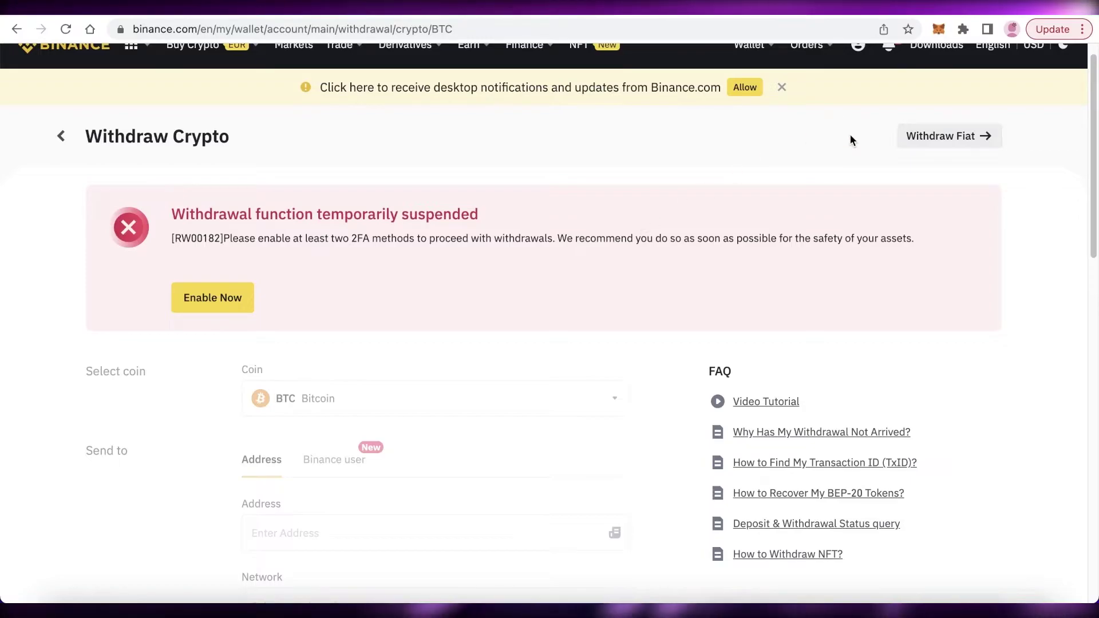
Switch to EUR Withdraw Fiat and check the currency list, keeping Bank Card (Visa)
{"action": "left_click", "coordinate": [939, 141]}
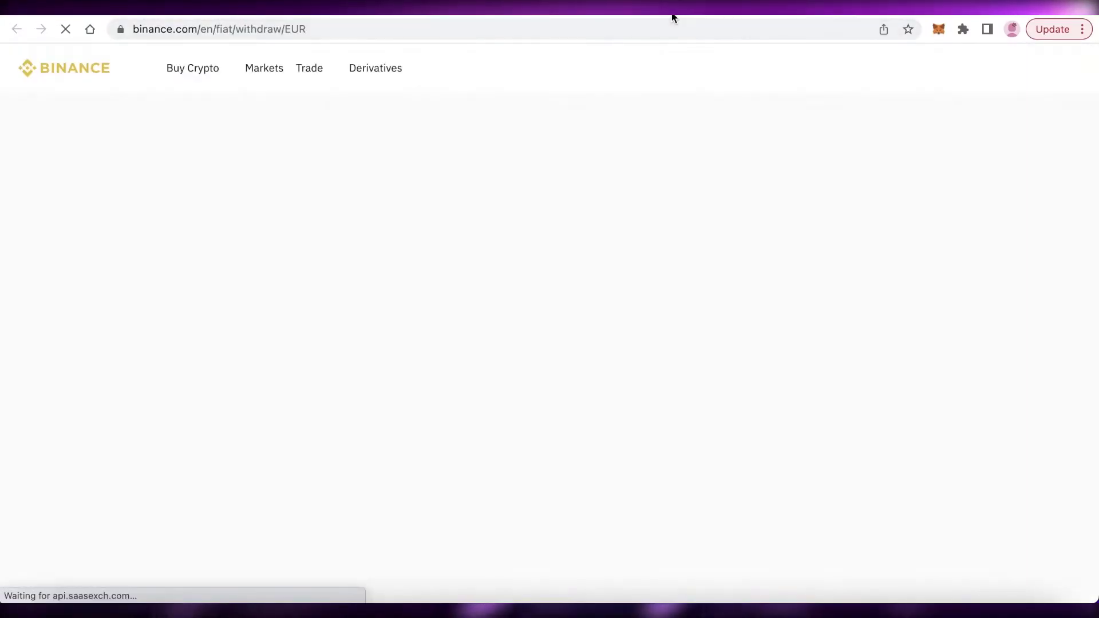
{"action": "left_click", "coordinate": [461, 276]}
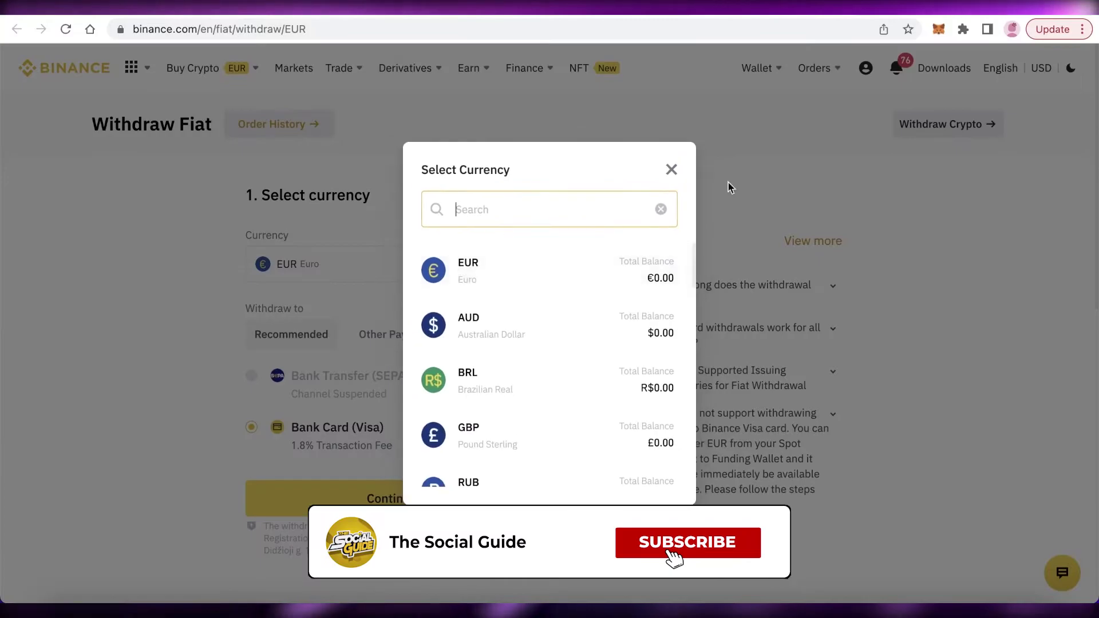
{"action": "left_click", "coordinate": [671, 170]}
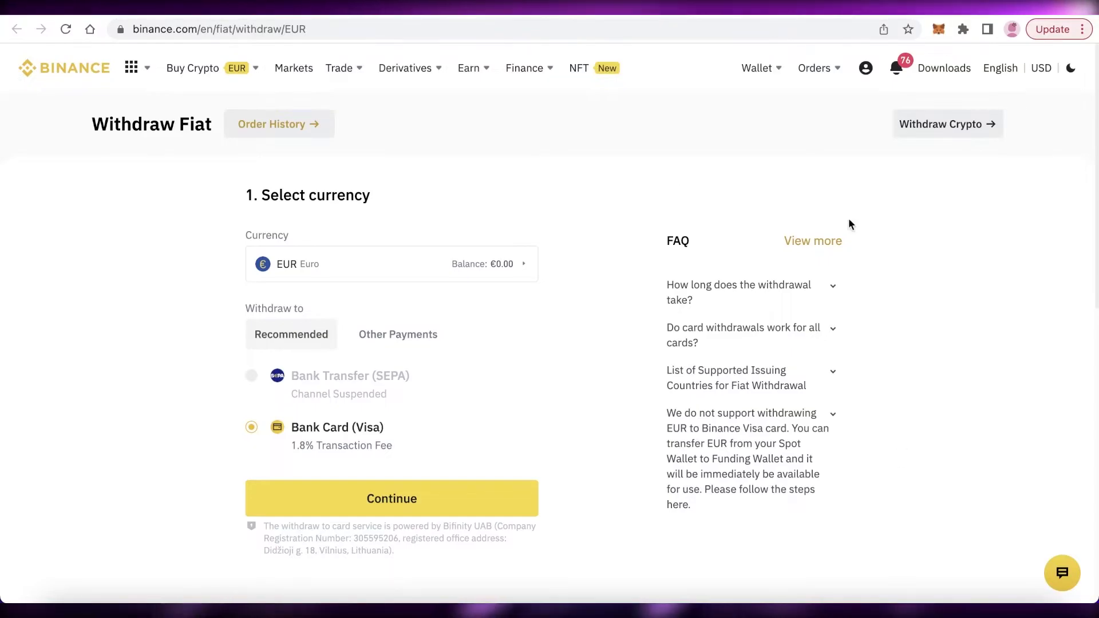
Pin the Nami and Phantom wallet extensions to the Chrome toolbar
{"action": "left_click", "coordinate": [964, 30]}
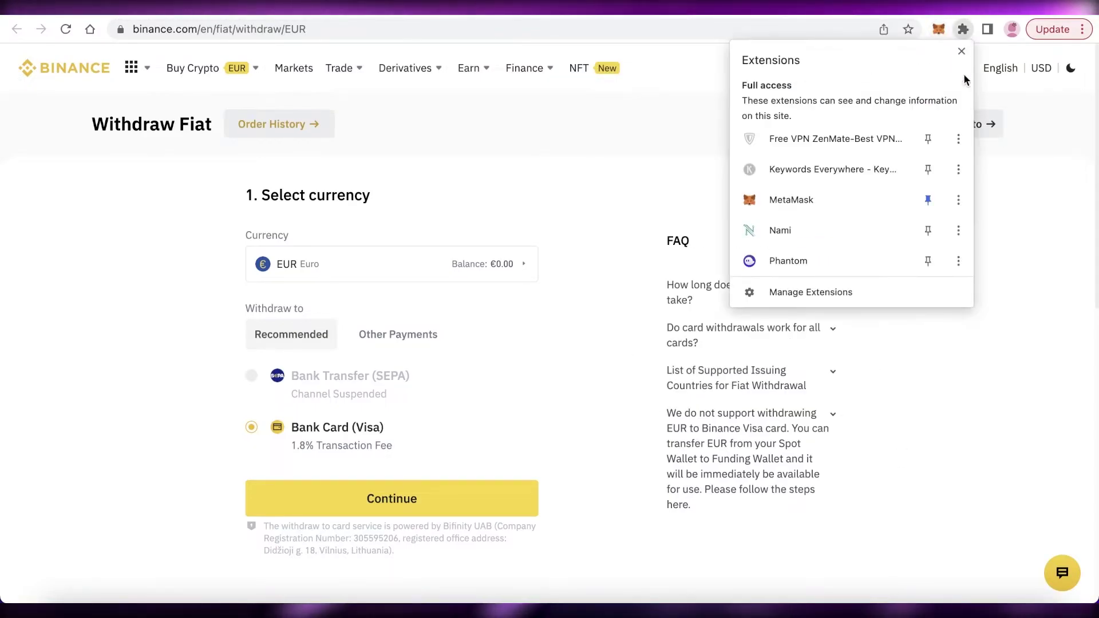
{"action": "left_click", "coordinate": [928, 231]}
{"action": "left_click", "coordinate": [938, 264]}
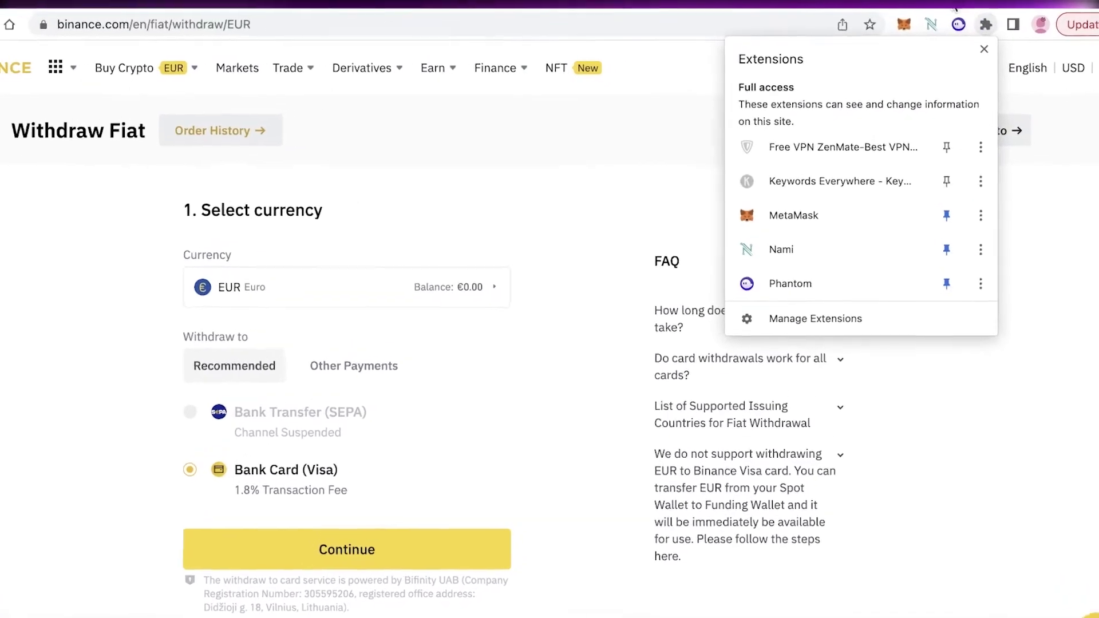
Open the Phantom and Nami wallet popups from the toolbar, then close Phantom
{"action": "left_click", "coordinate": [941, 29]}
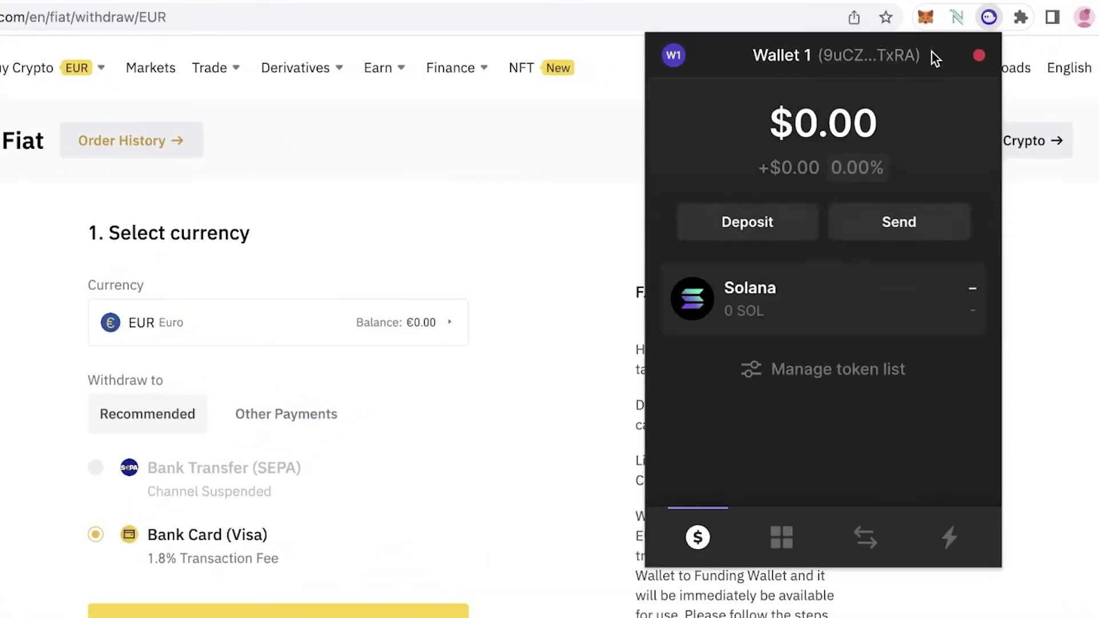
{"action": "left_click", "coordinate": [954, 17]}
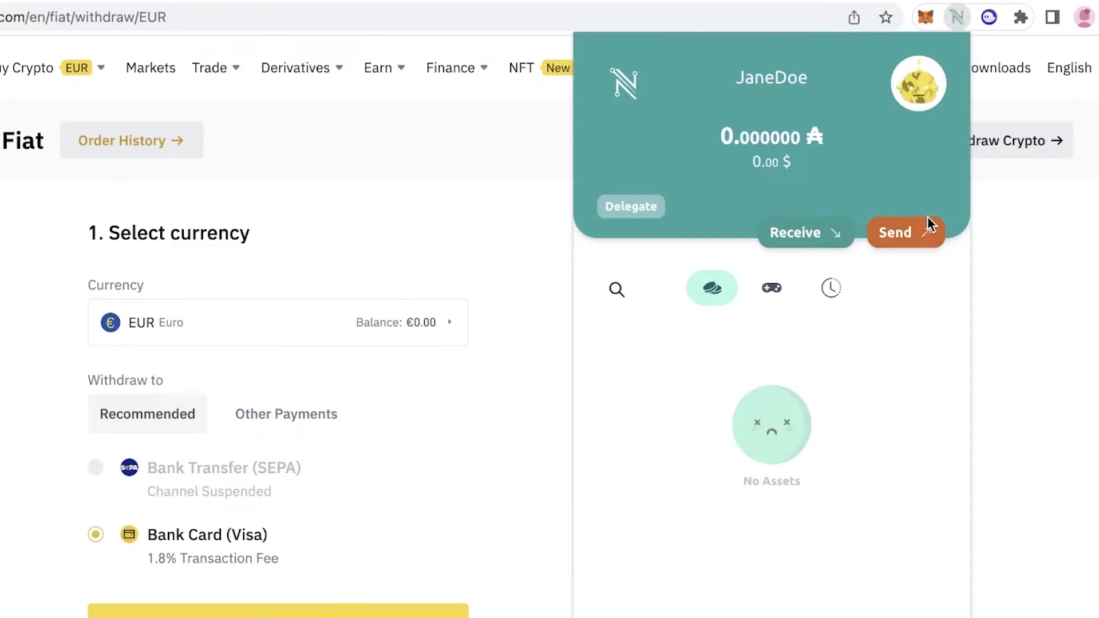
{"action": "left_click", "coordinate": [989, 18]}
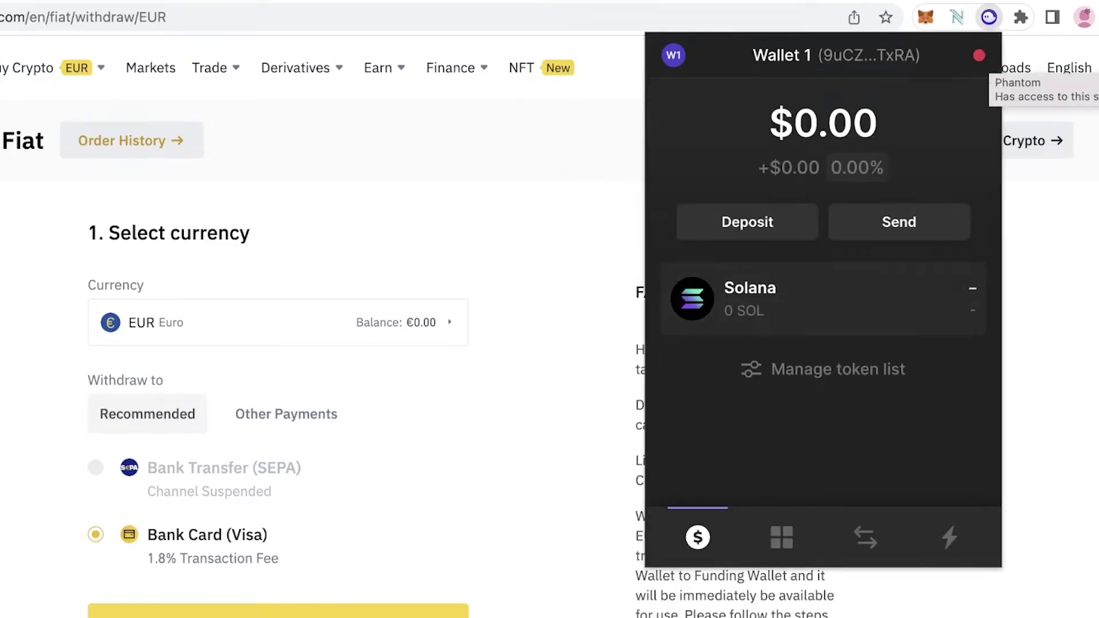
{"action": "key", "text": "Escape"}
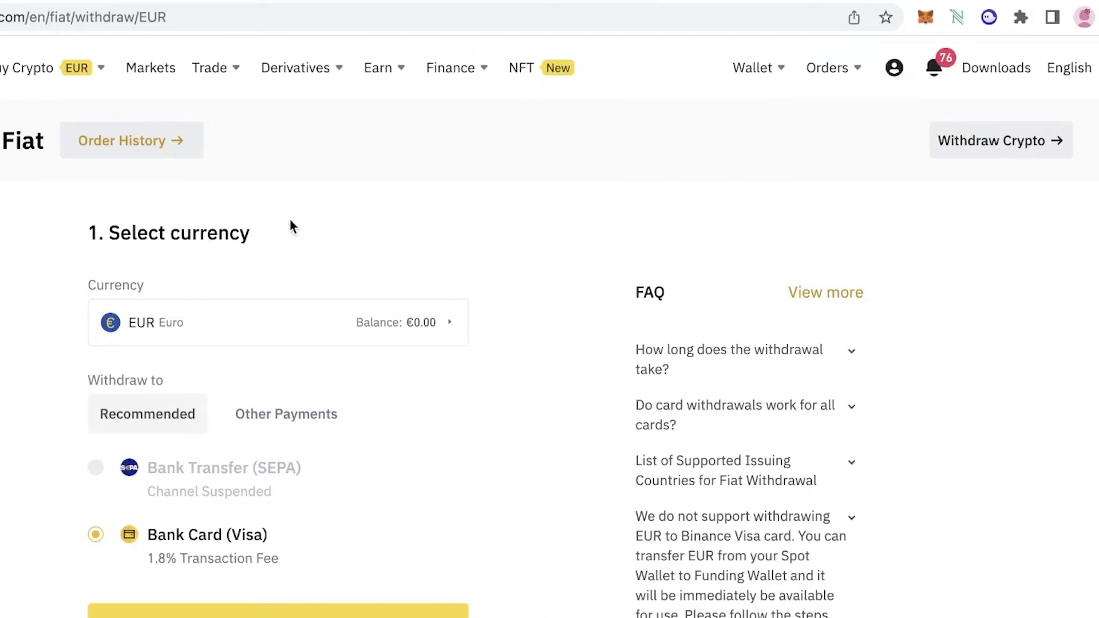
Reopen Phantom, start a token send and try adding a custom token
{"action": "scroll", "coordinate": [744, 172], "scroll_direction": "down", "scroll_amount": 1}
{"action": "mouse_move", "coordinate": [1009, 62]}
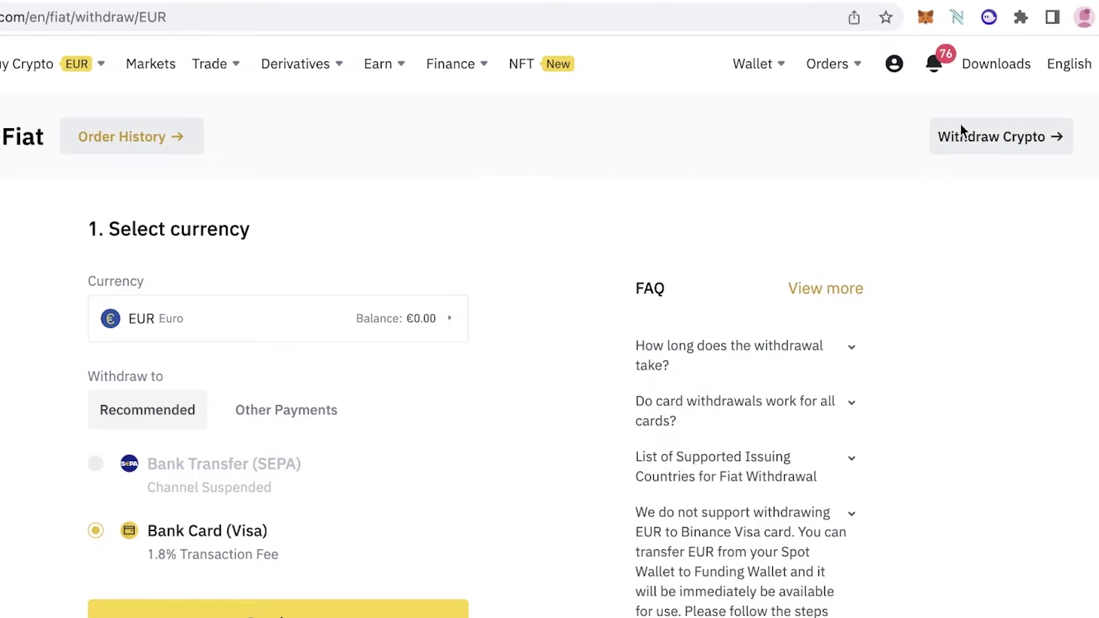
{"action": "left_click", "coordinate": [998, 25]}
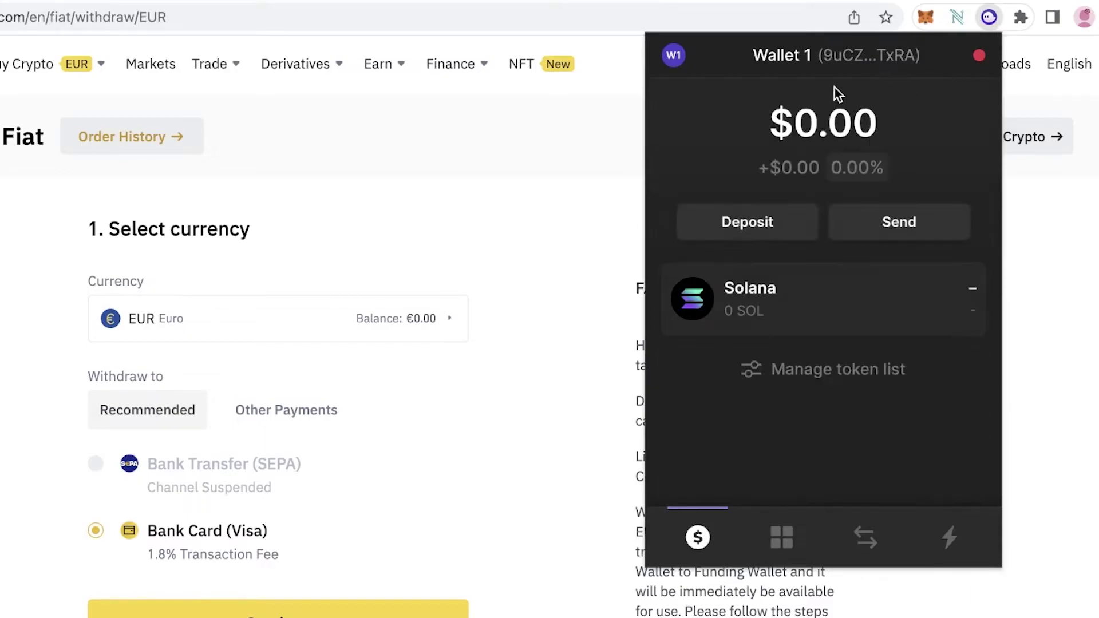
{"action": "left_click", "coordinate": [848, 220]}
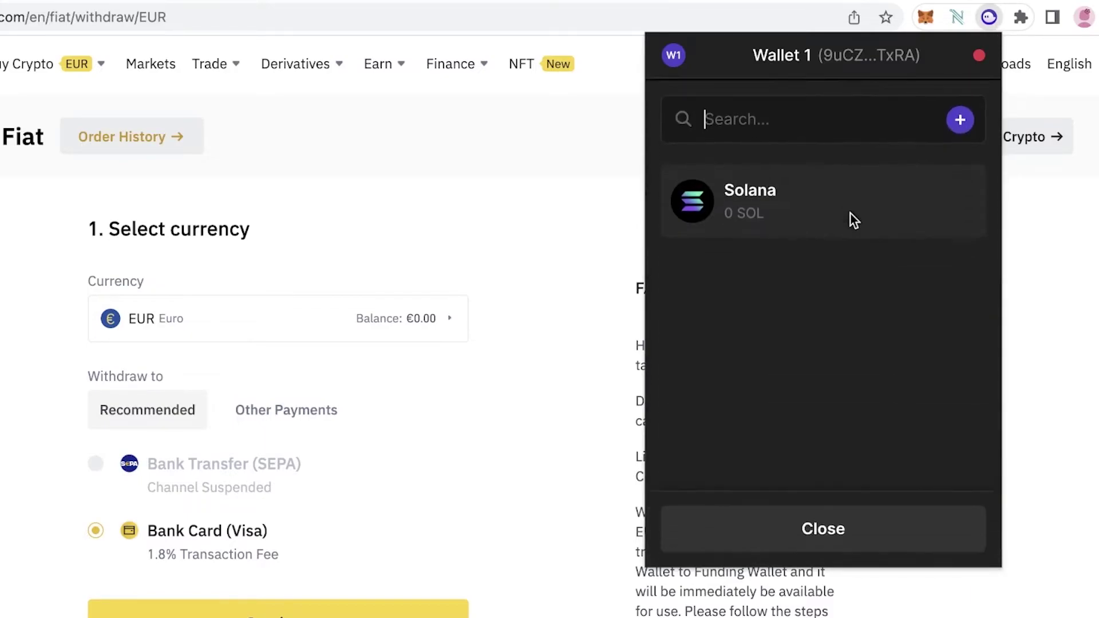
{"action": "left_click", "coordinate": [958, 118]}
{"action": "left_click", "coordinate": [669, 105]}
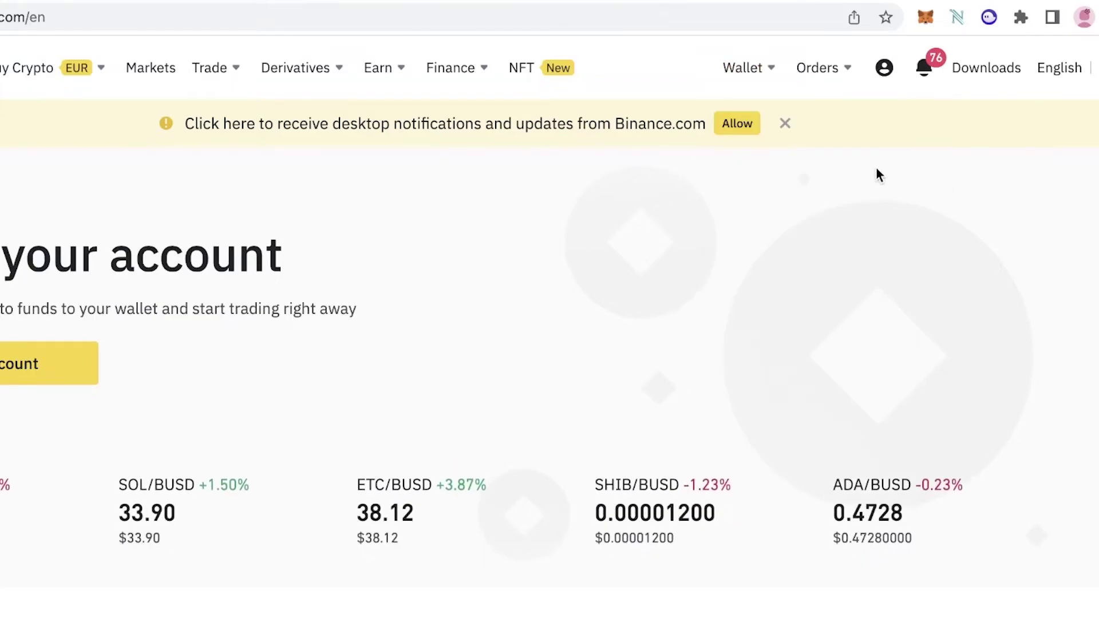
{"action": "left_click", "coordinate": [786, 123]}
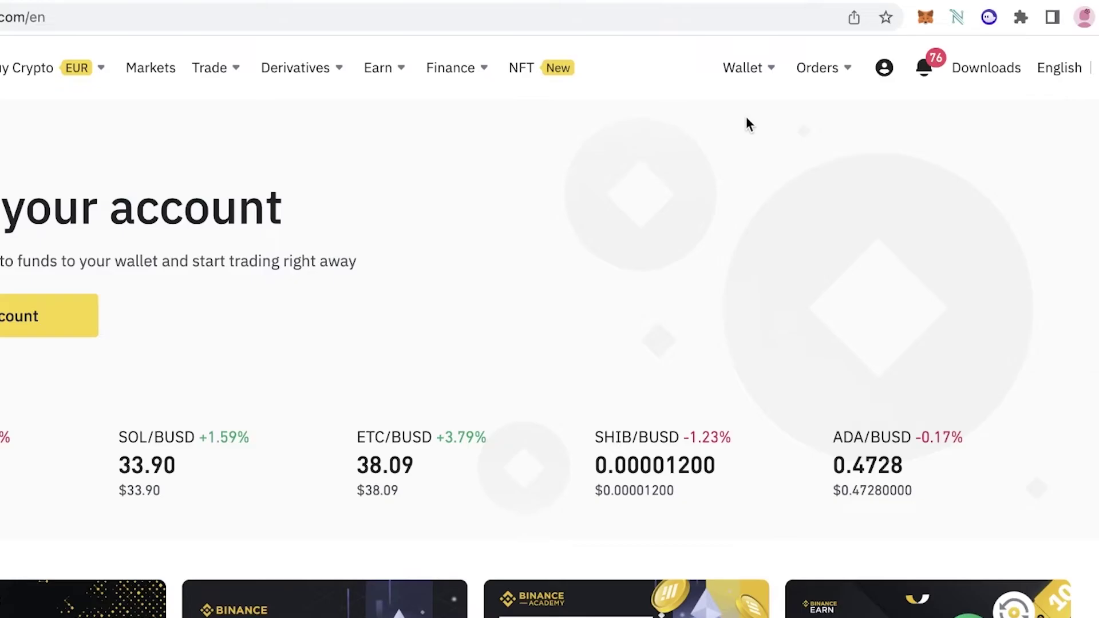
{"action": "left_click", "coordinate": [1014, 20]}
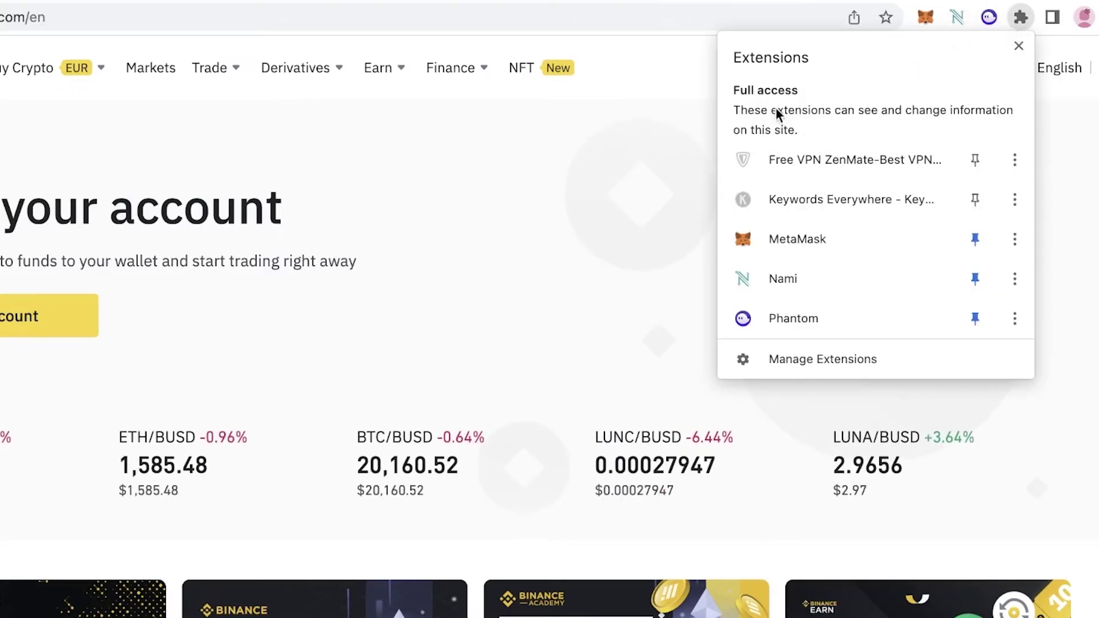